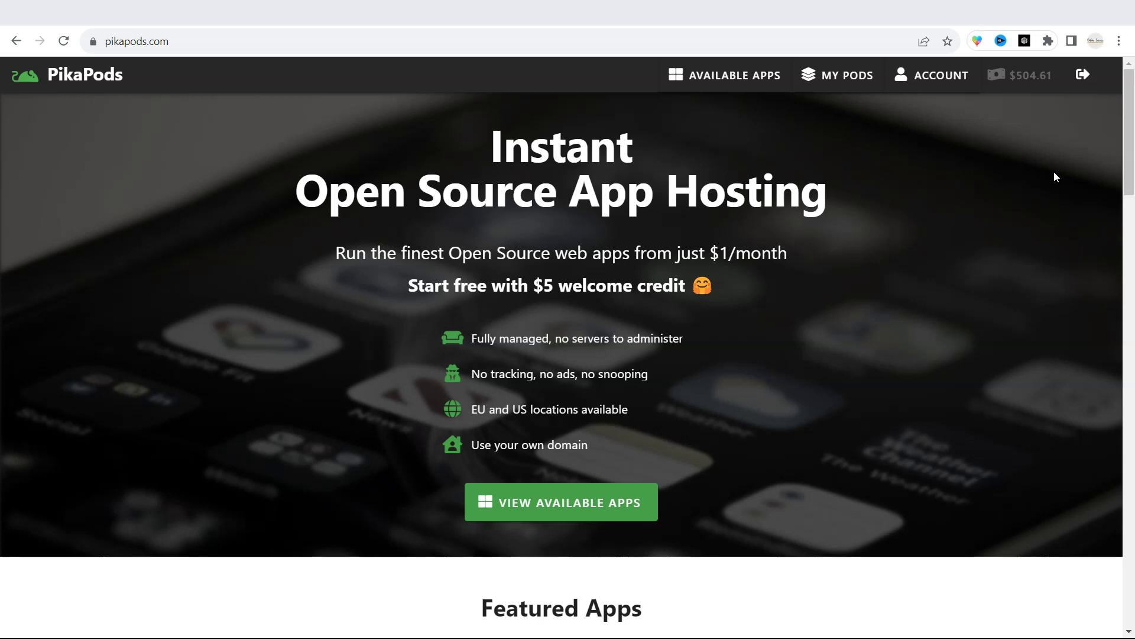
Open PikaPods' Available Apps catalogue and scroll down to Listmonk
click(533, 515)
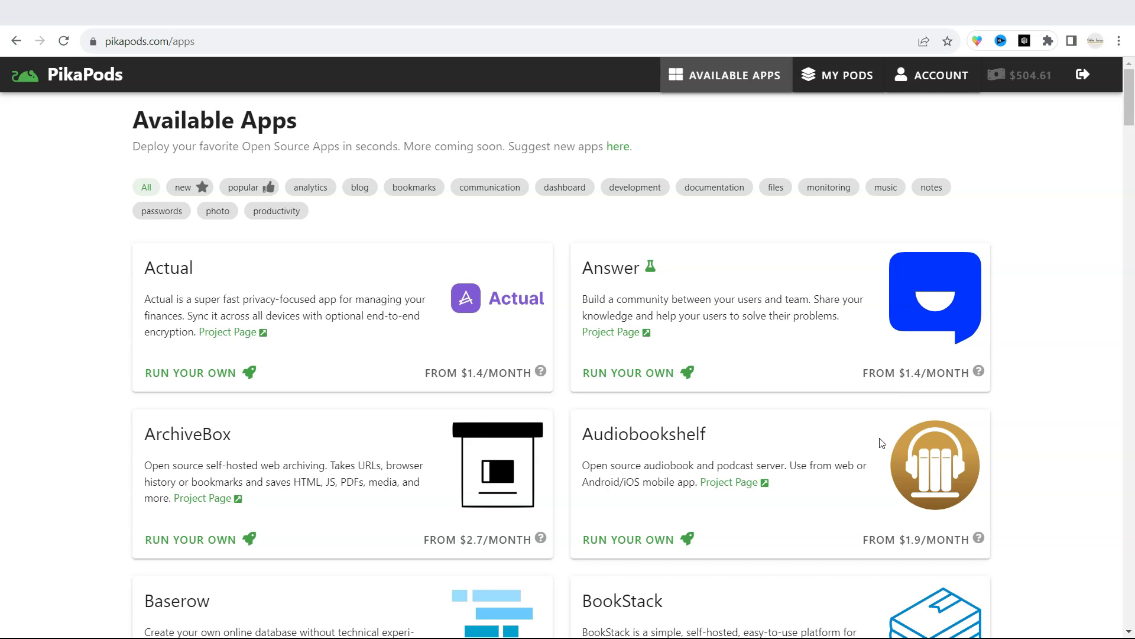
click(876, 439)
scroll(807, 424, down, 15)
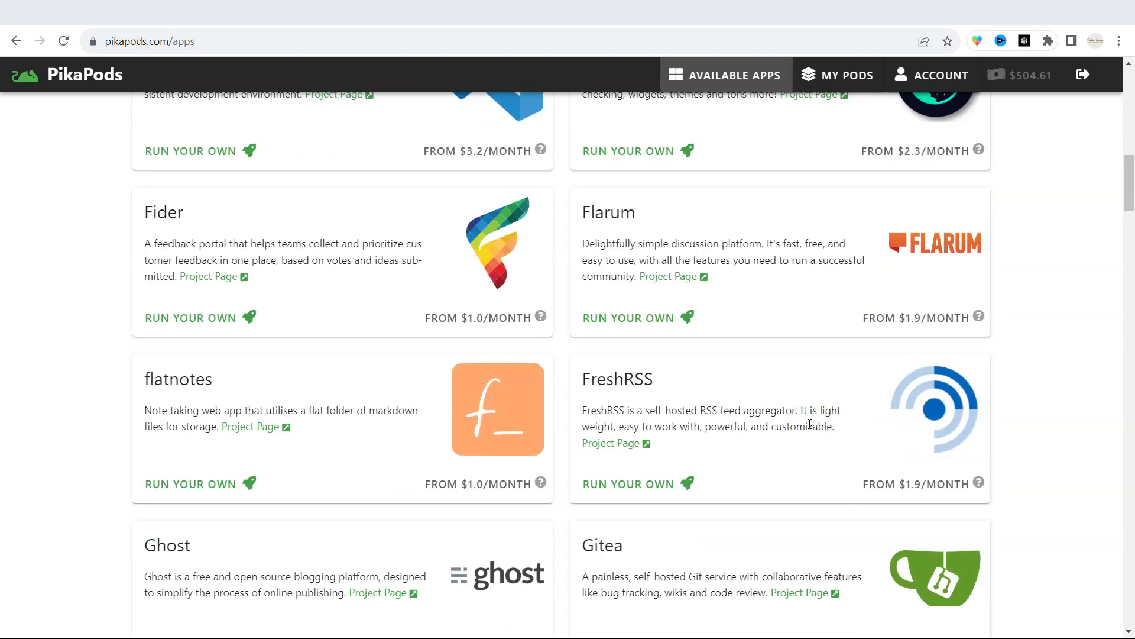
scroll(810, 424, down, 15)
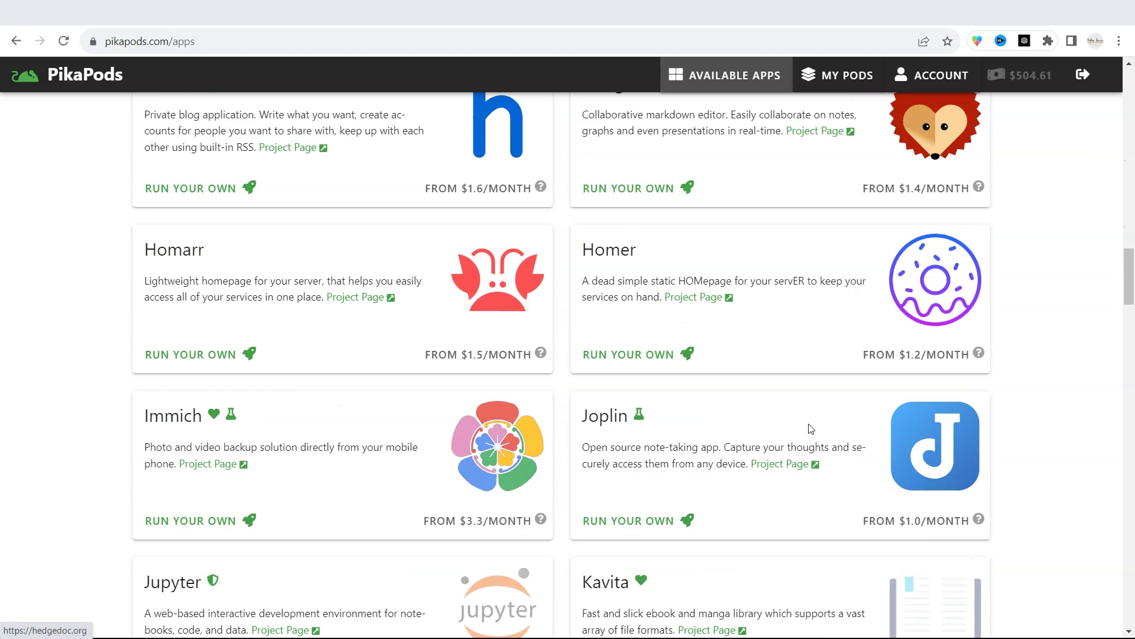
scroll(792, 426, down, 9)
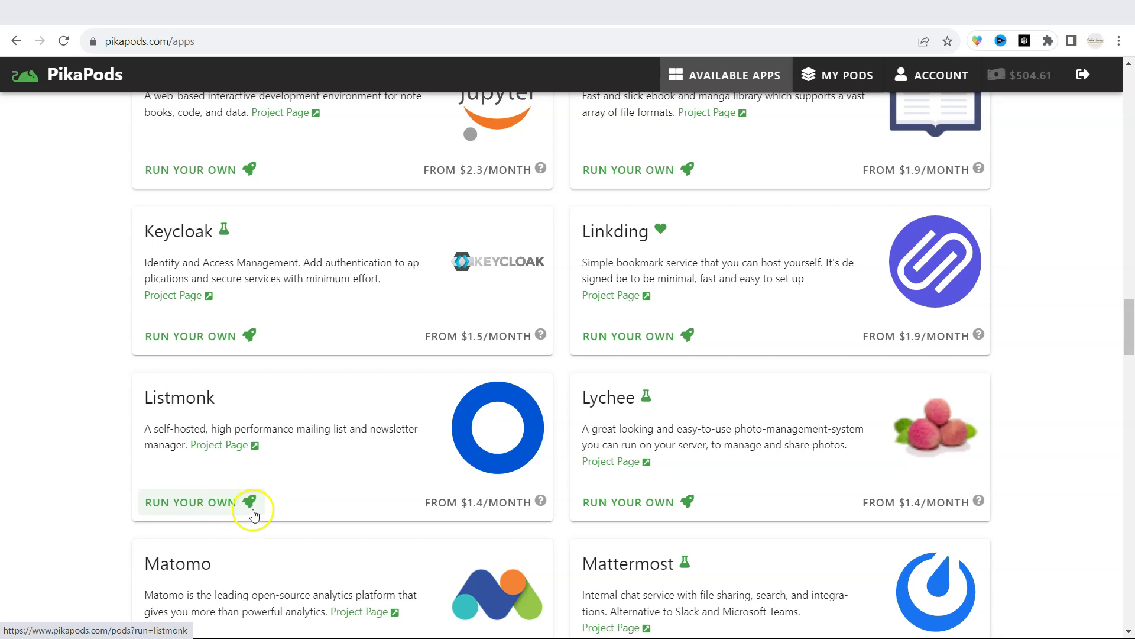
Start adding a Listmonk pod, then cancel and return to the My Pods page
click(210, 508)
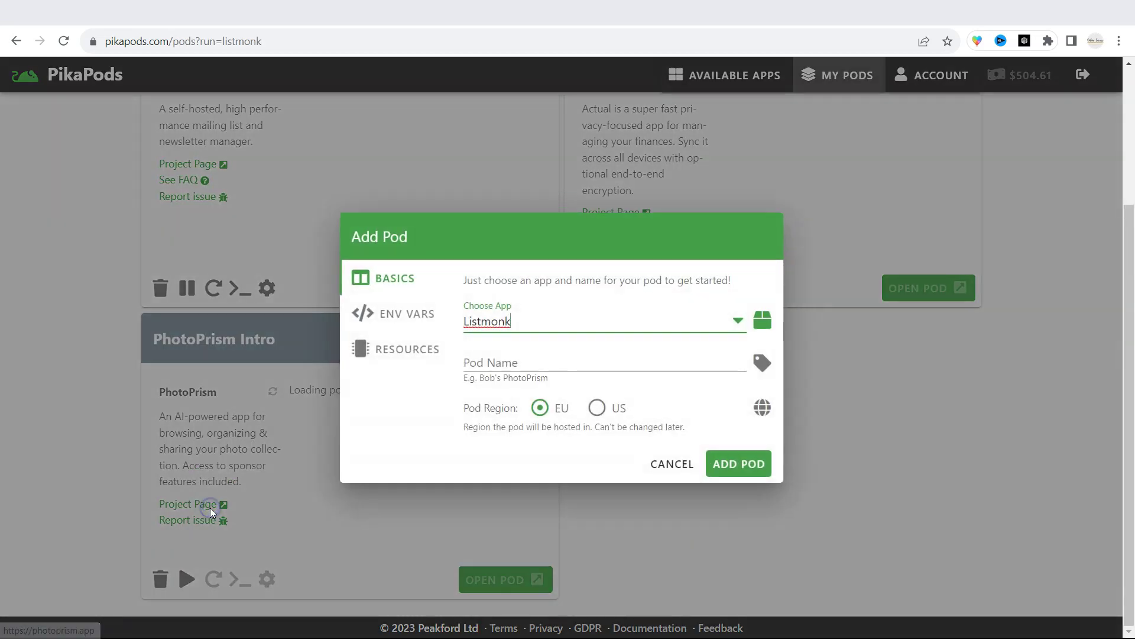
click(672, 462)
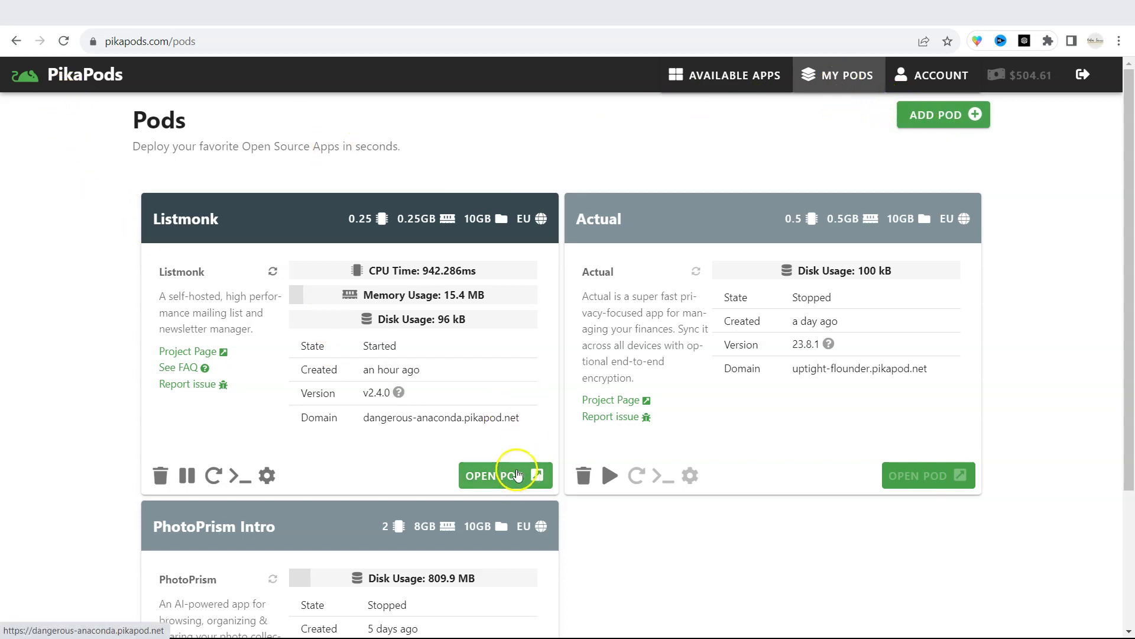
Open the running Listmonk pod's admin dashboard and view its All lists page
click(514, 475)
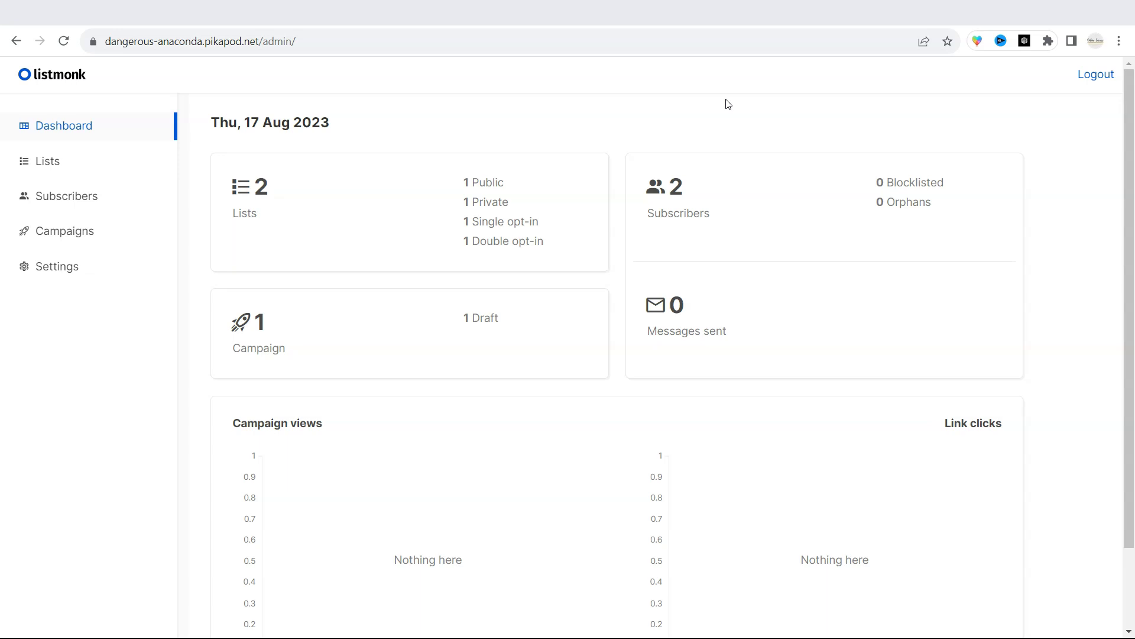
click(739, 110)
scroll(393, 354, down, 2)
scroll(393, 354, up, 2)
click(67, 161)
click(71, 195)
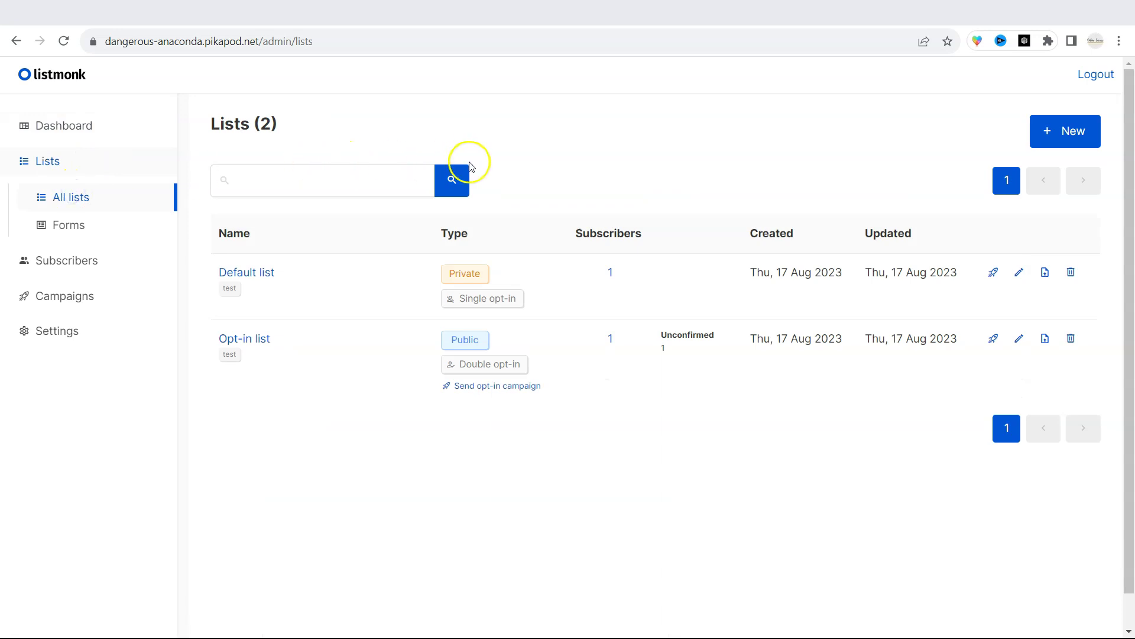
click(66, 260)
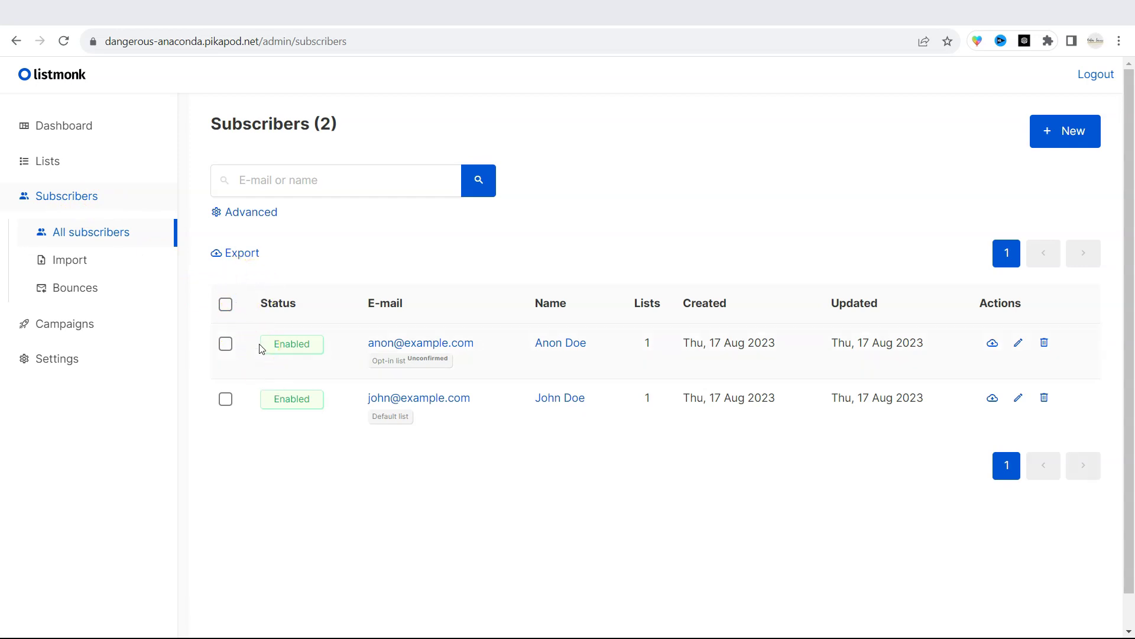
click(996, 349)
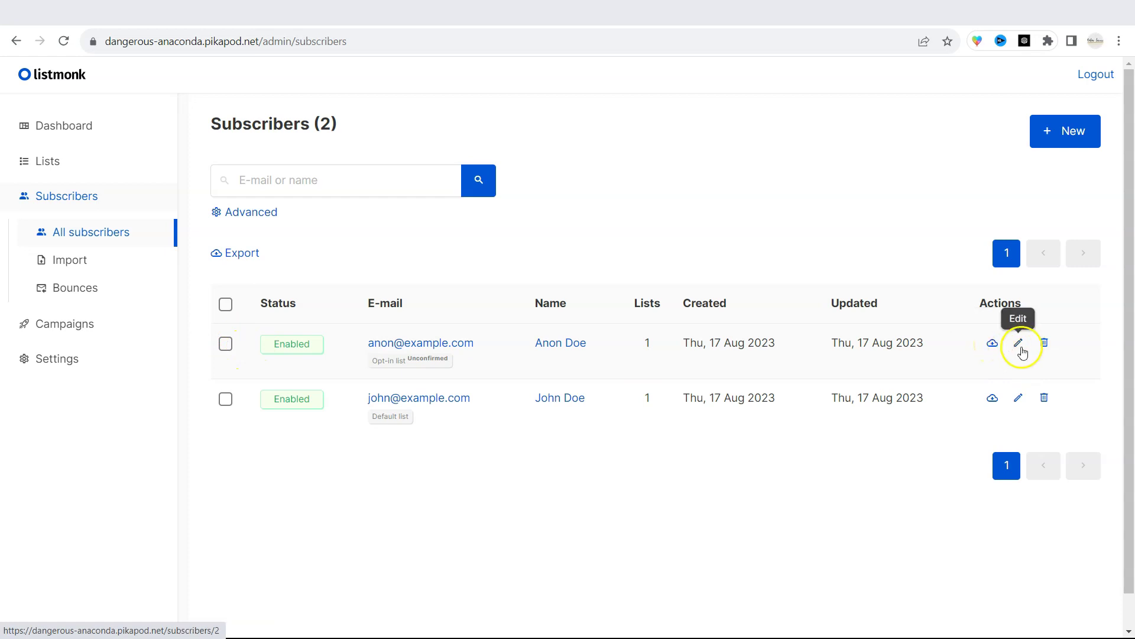
click(1020, 347)
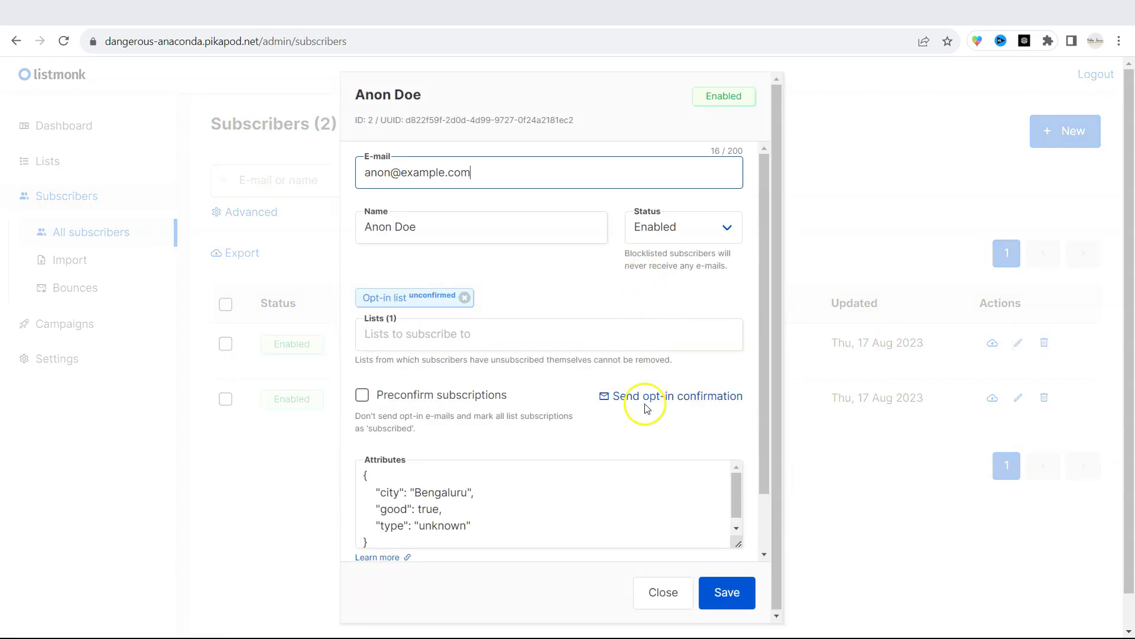
click(663, 592)
click(65, 323)
click(76, 269)
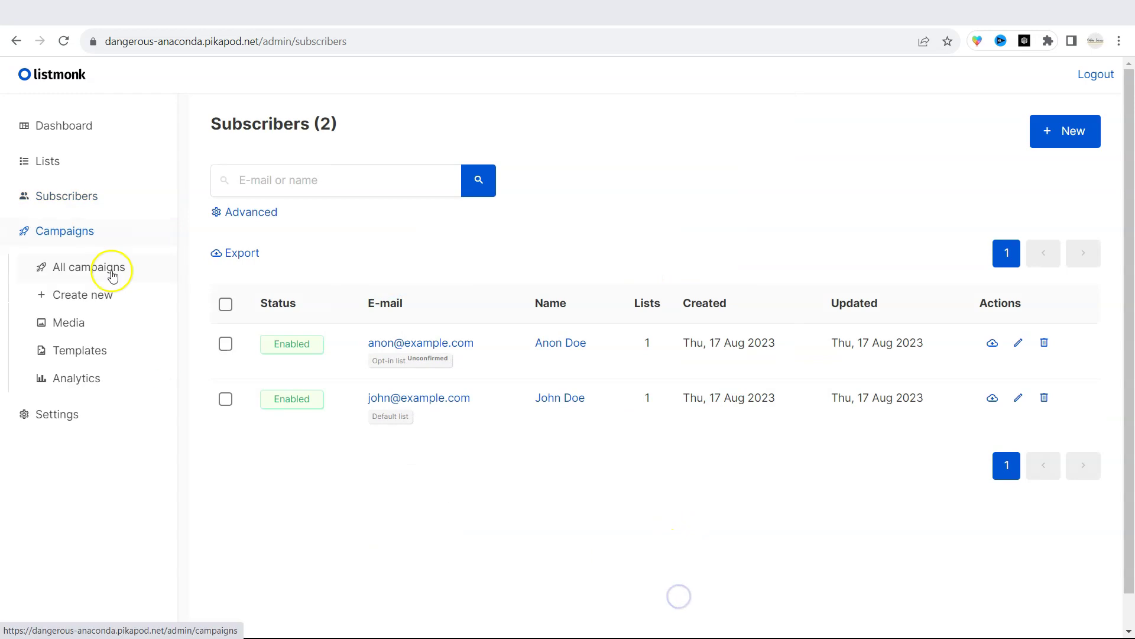
click(108, 363)
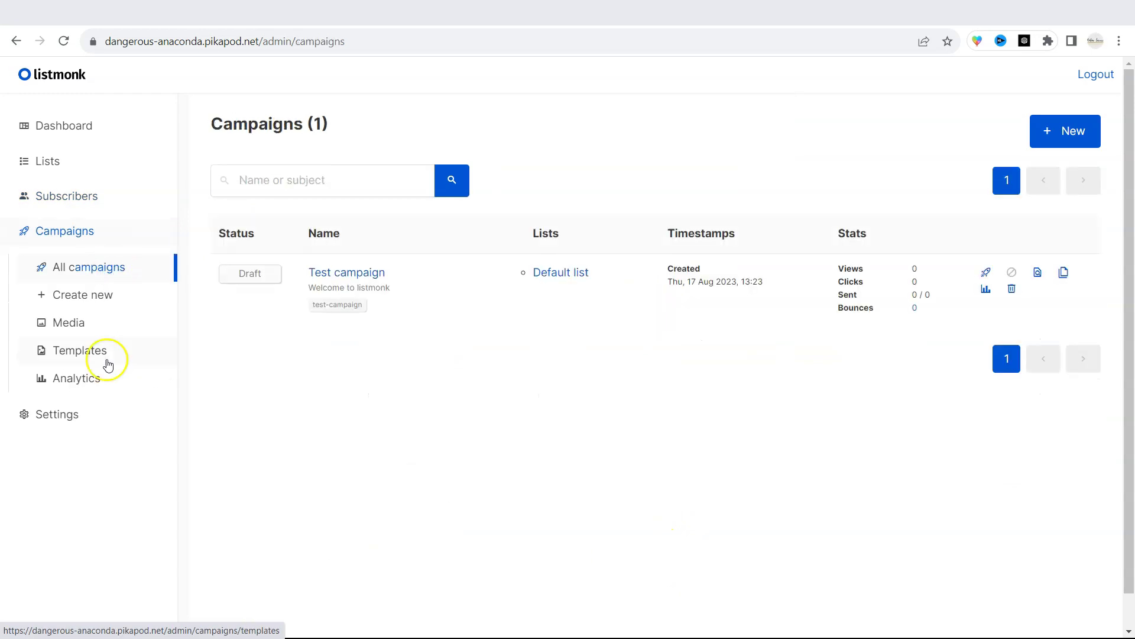
click(93, 407)
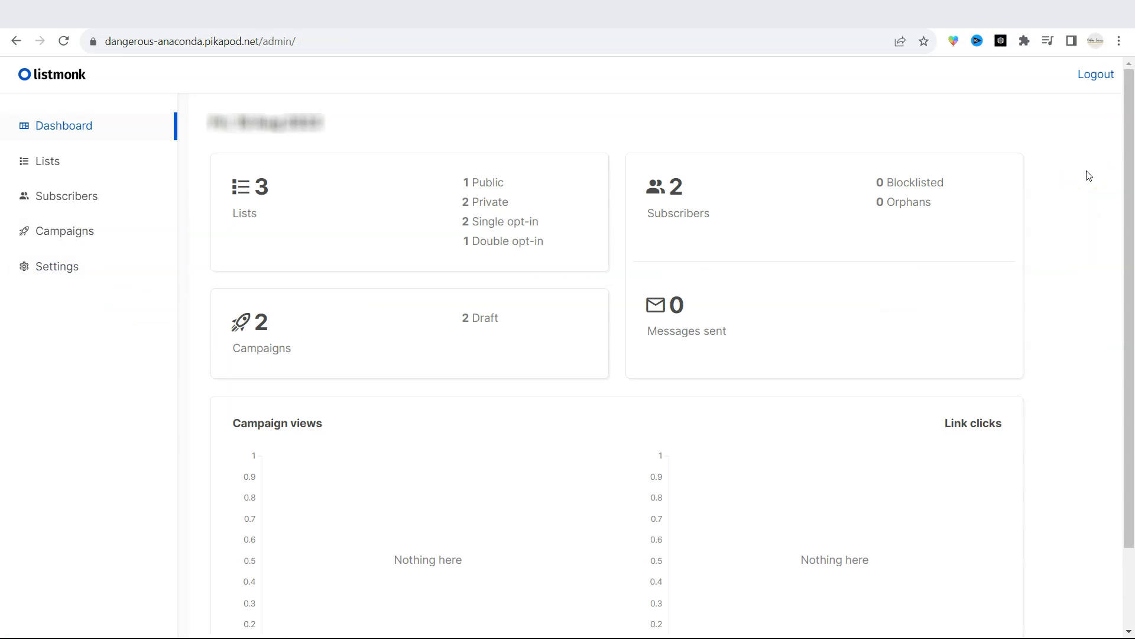
Open Listmonk's general Settings page
click(118, 276)
click(91, 303)
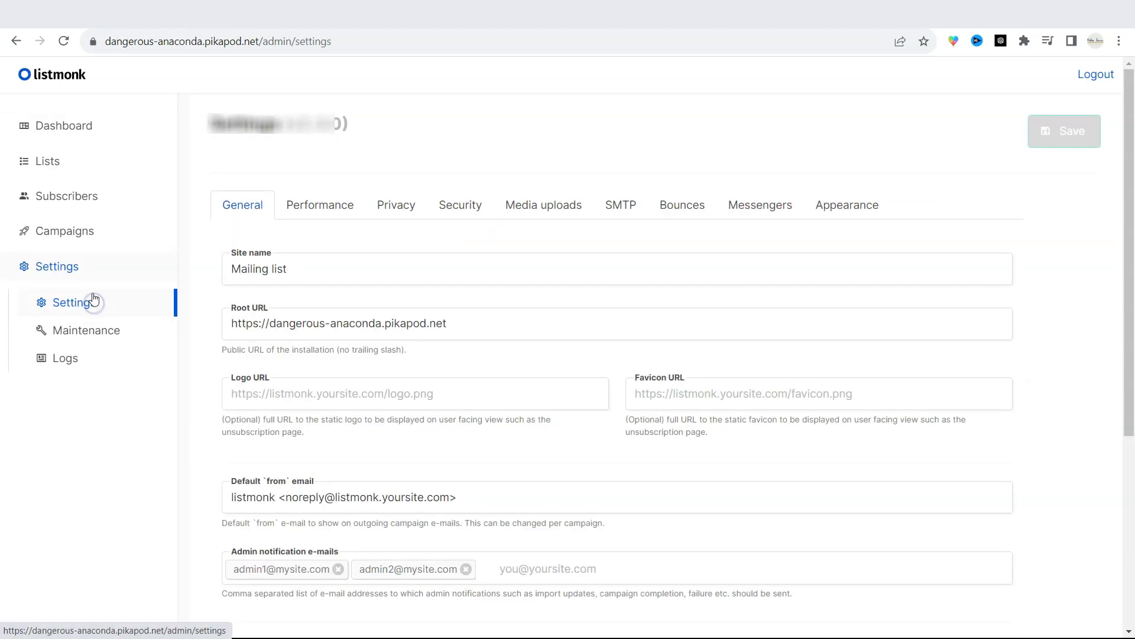
scroll(236, 462, down, 1)
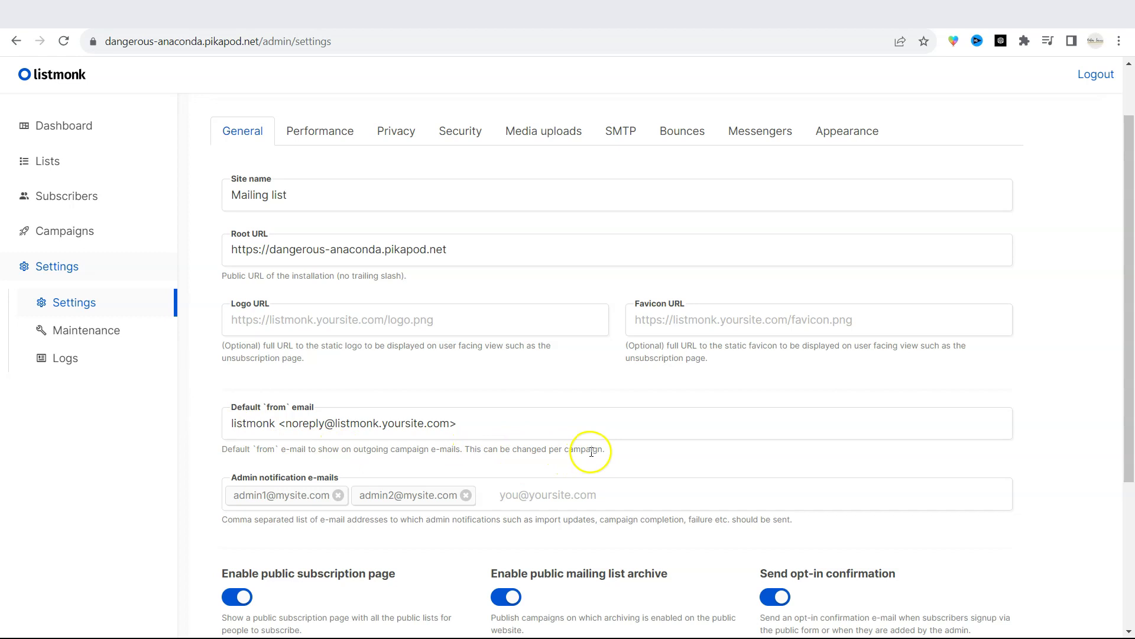
Change the Default 'from' email to Test Name with the sender's Gmail address
click(471, 431)
click(277, 423)
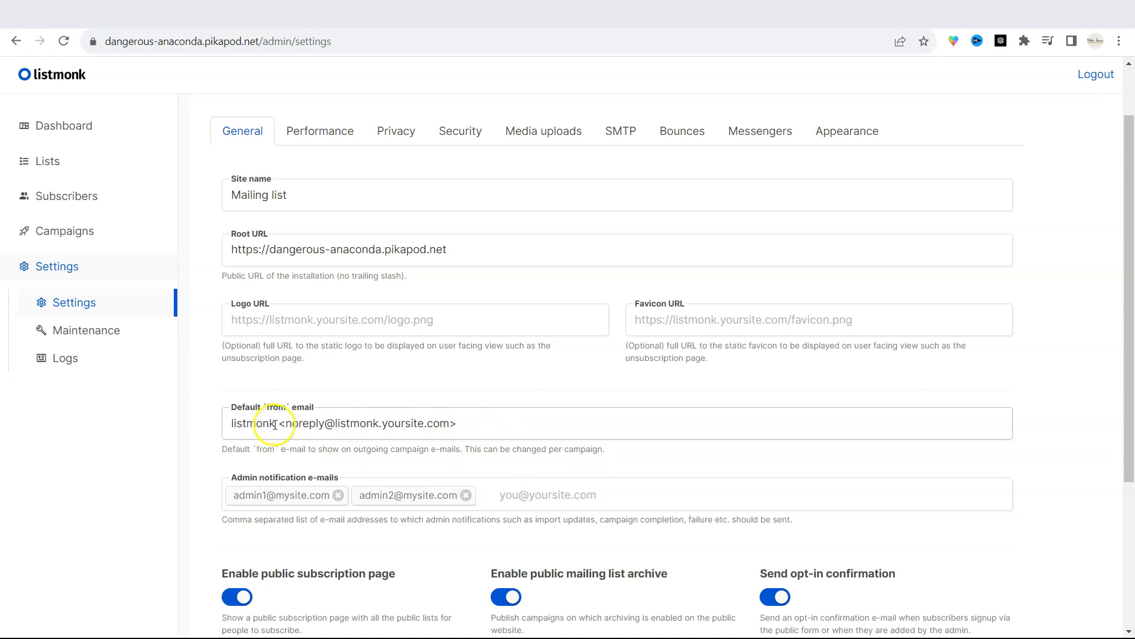
double_click(274, 423)
click(290, 425)
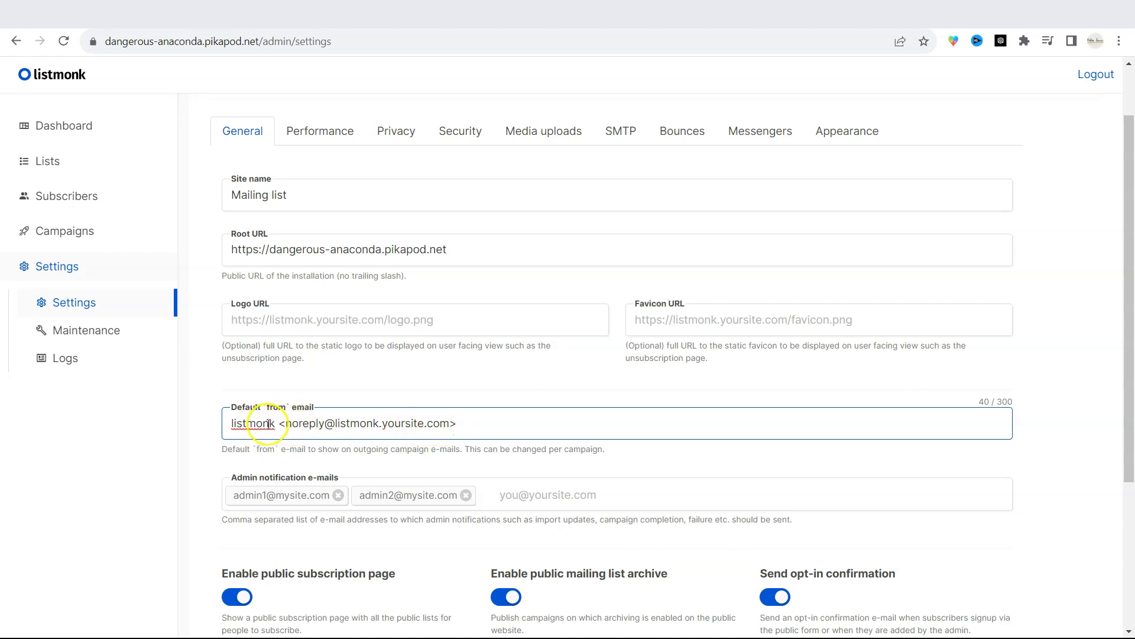
key(ctrl+a)
key(ctrl+v)
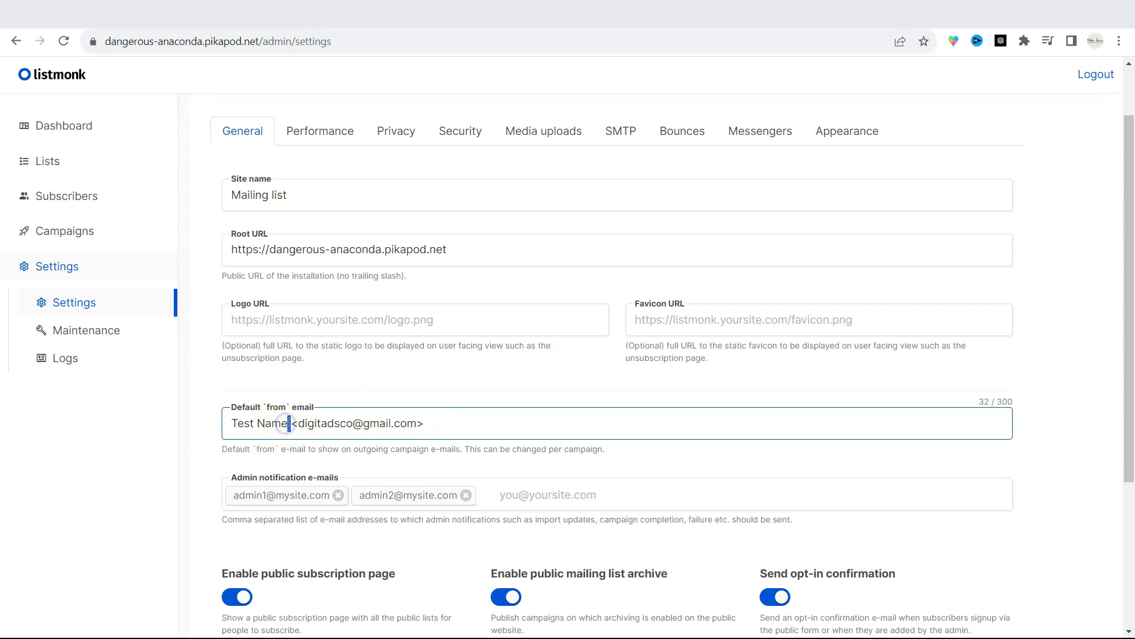
click(284, 423)
drag(298, 423, 417, 424)
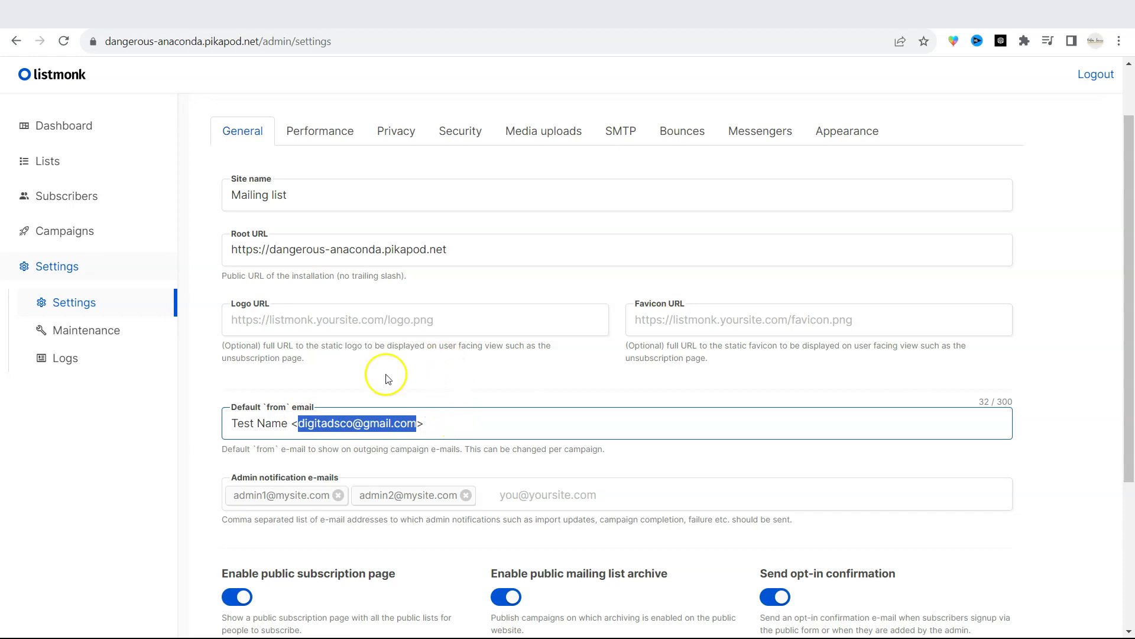
click(621, 131)
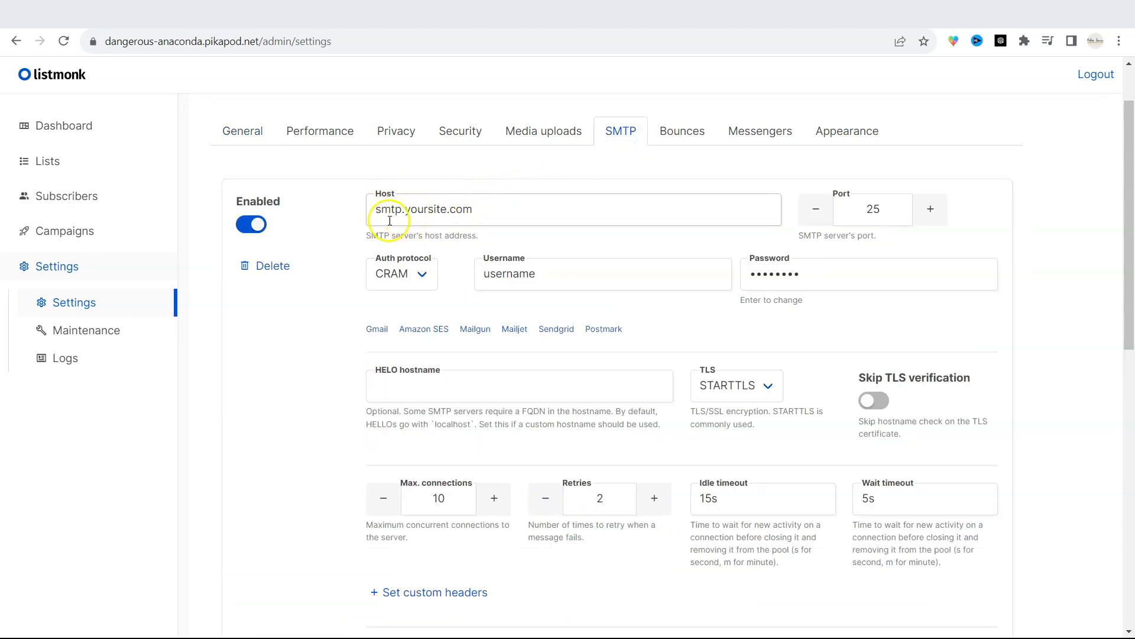
Disable the placeholder SMTP server and enable the Gmail SMTP server
click(379, 210)
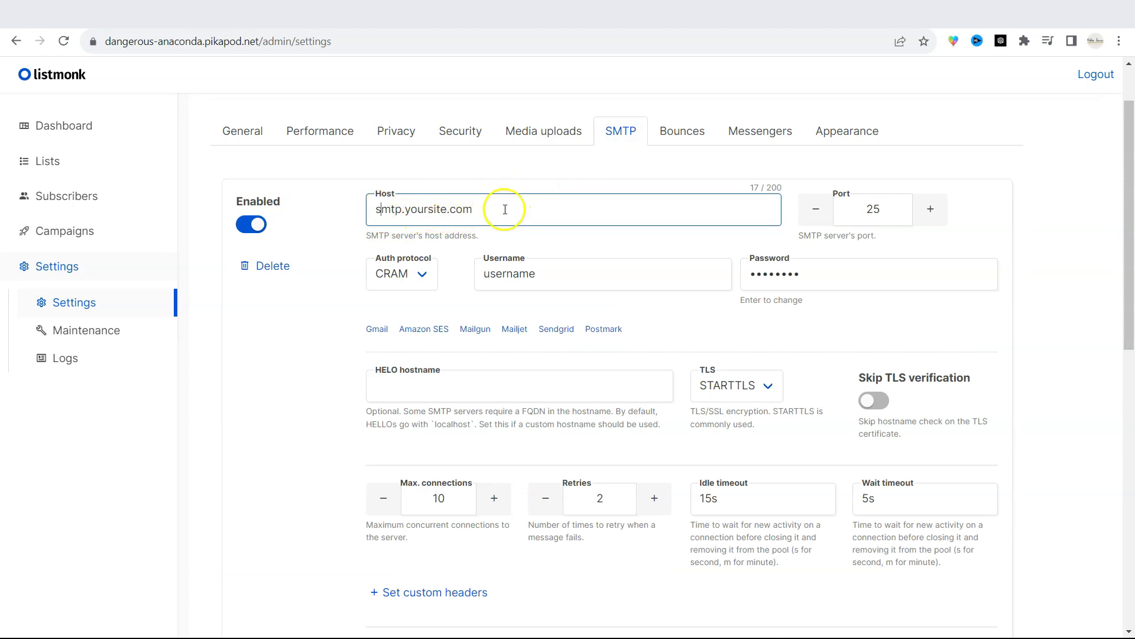
click(252, 226)
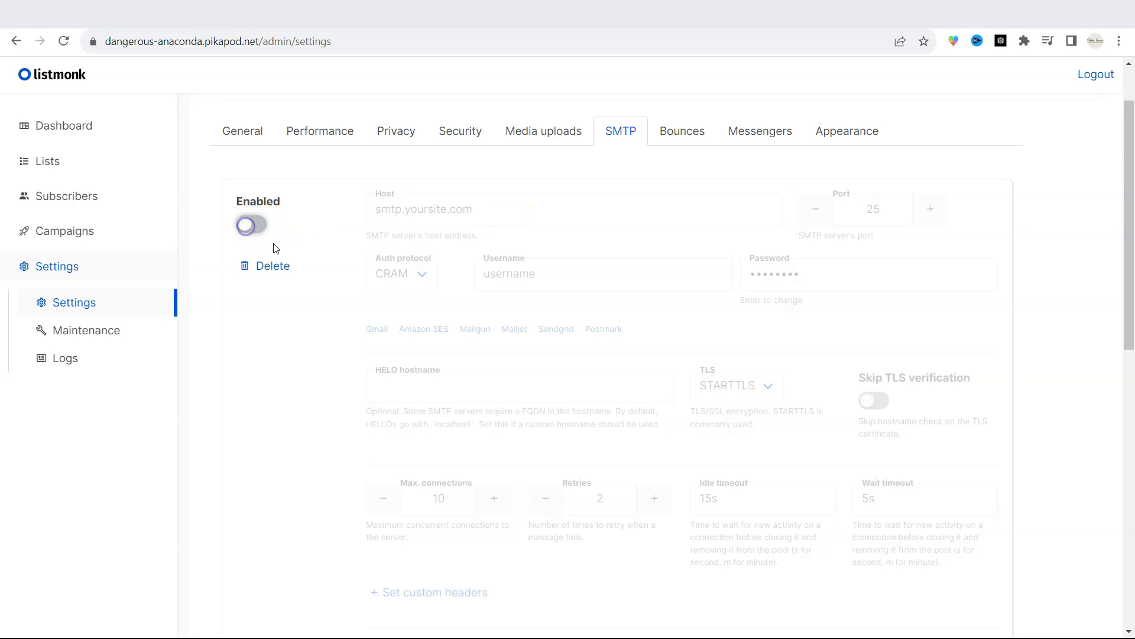
scroll(307, 299, down, 7)
click(258, 301)
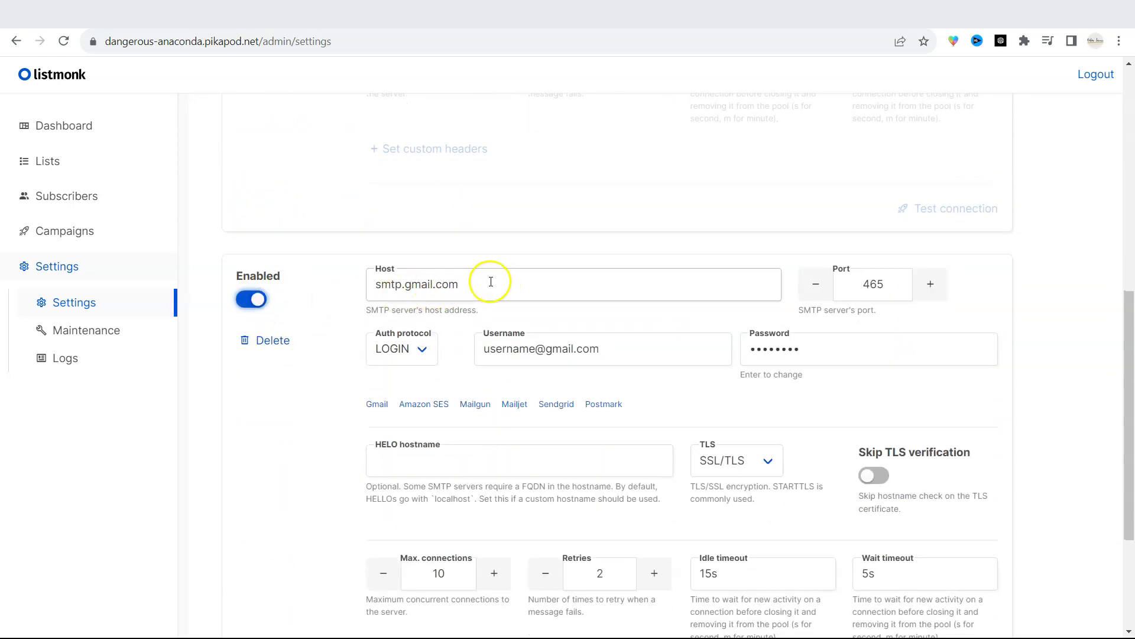
Keep LOGIN authentication for smtp.gmail.com and test the Gmail SMTP connection
drag(458, 283, 300, 287)
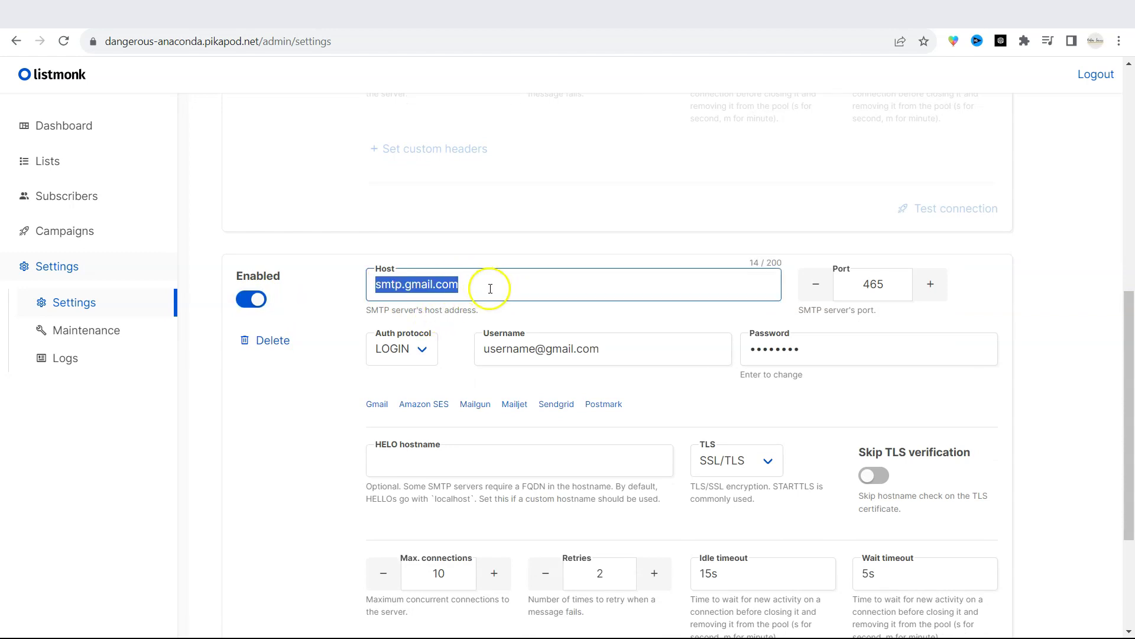
click(426, 350)
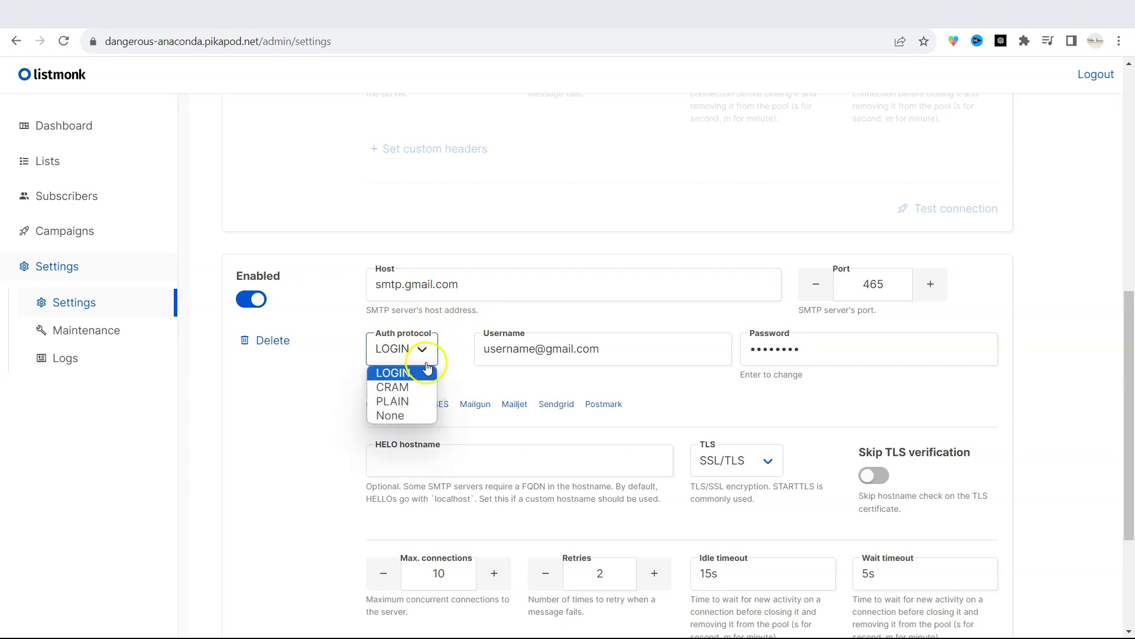
click(462, 331)
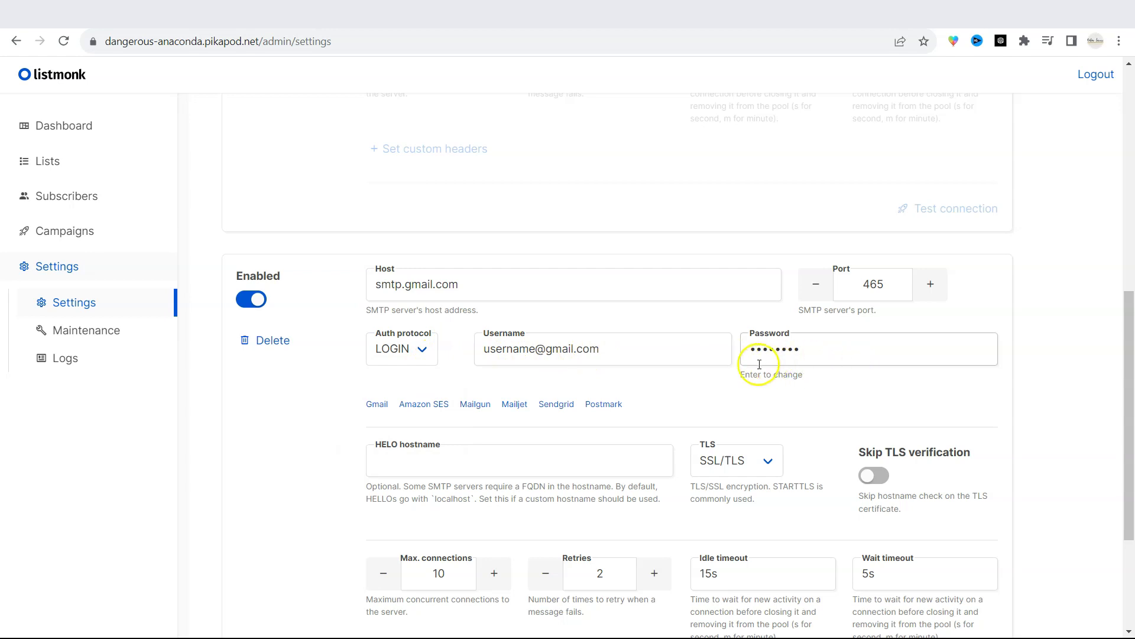
scroll(715, 367, down, 3)
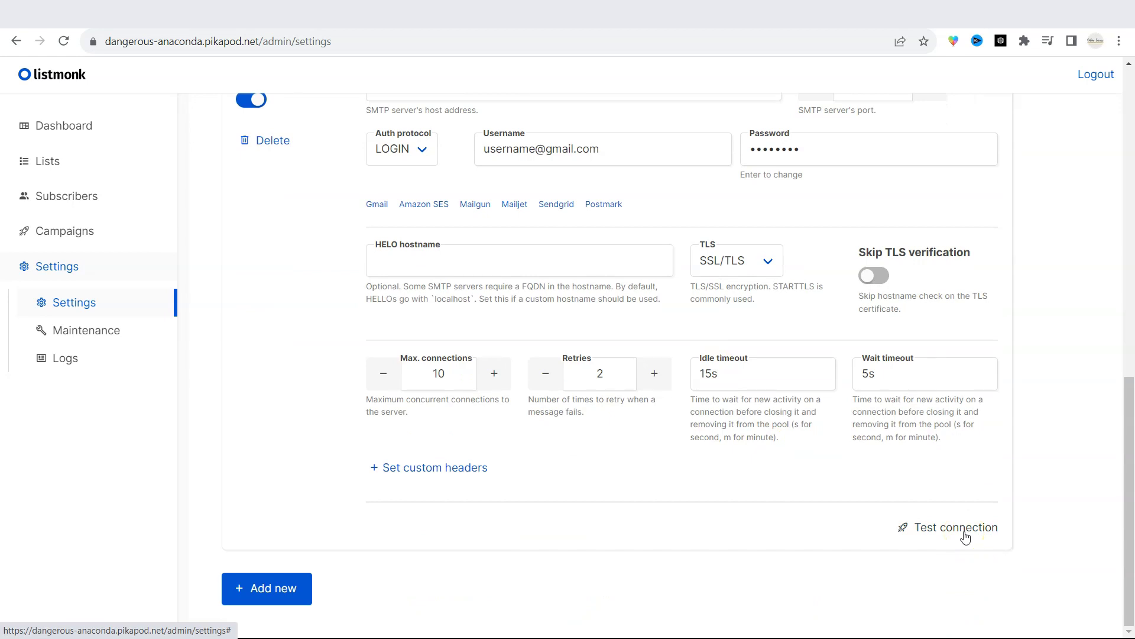
click(965, 536)
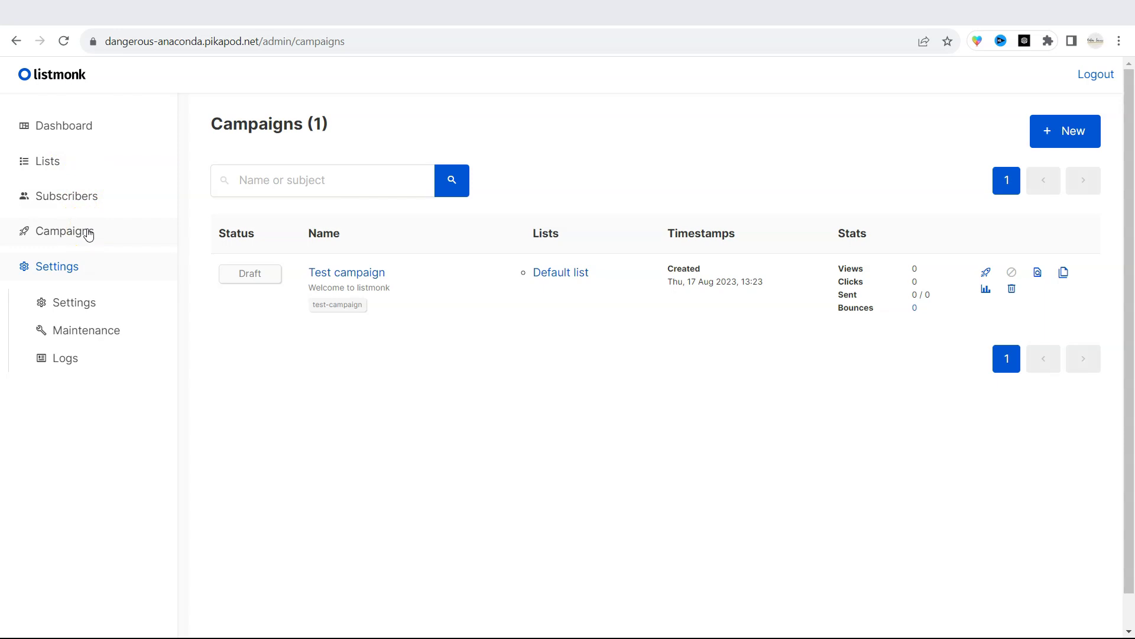
Start a new campaign named Demo Version with subject First Demo Test Email
click(74, 235)
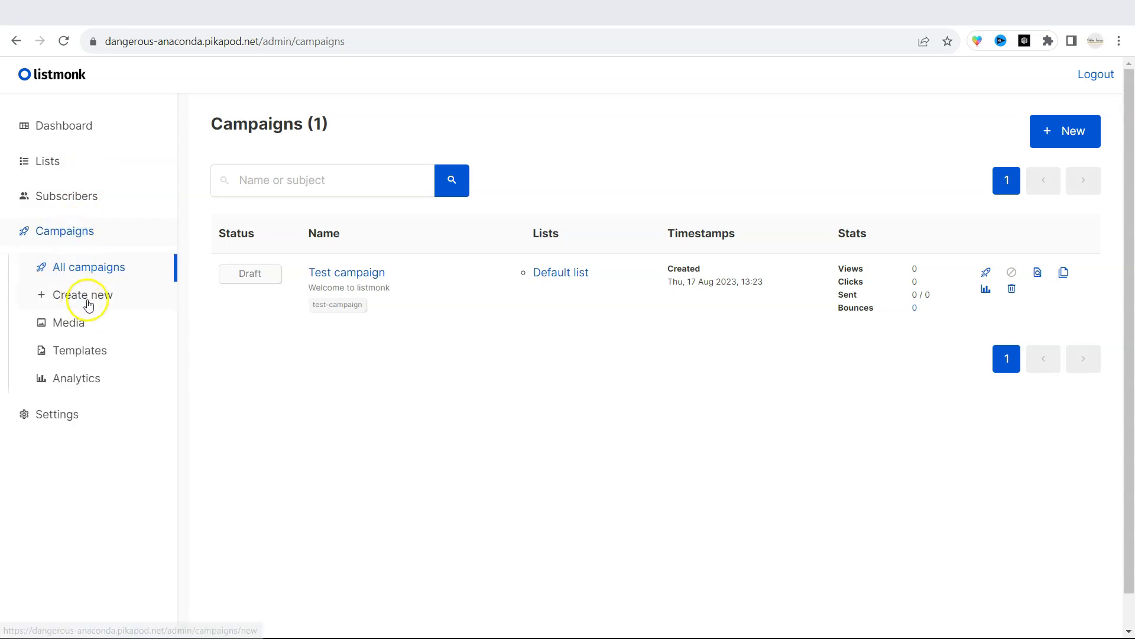
click(112, 299)
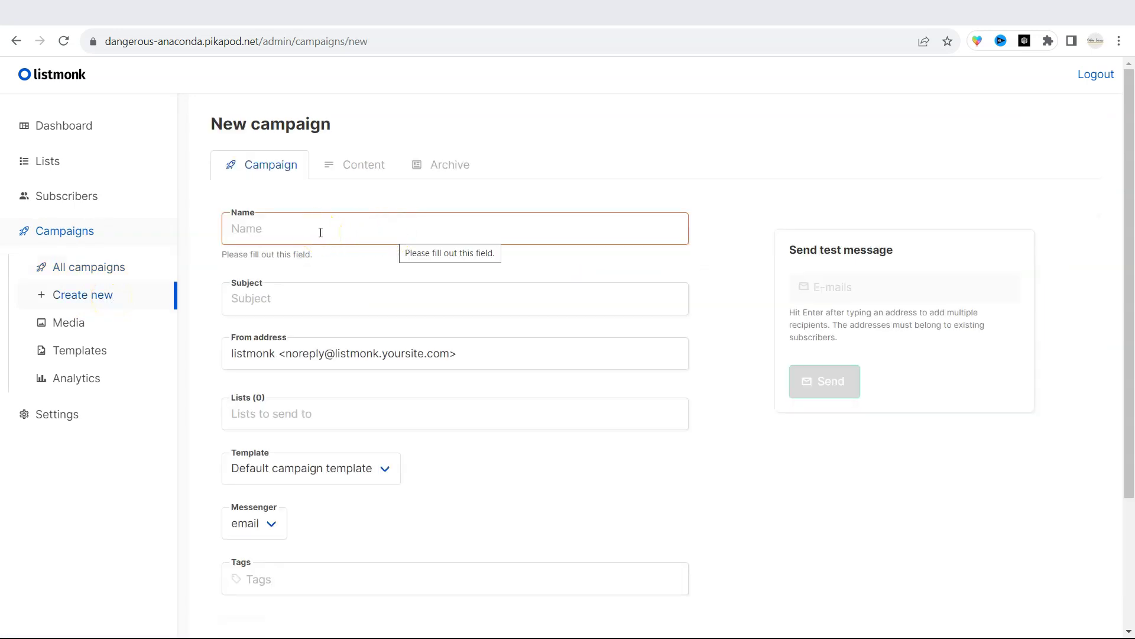
text(Demo Version)
click(219, 269)
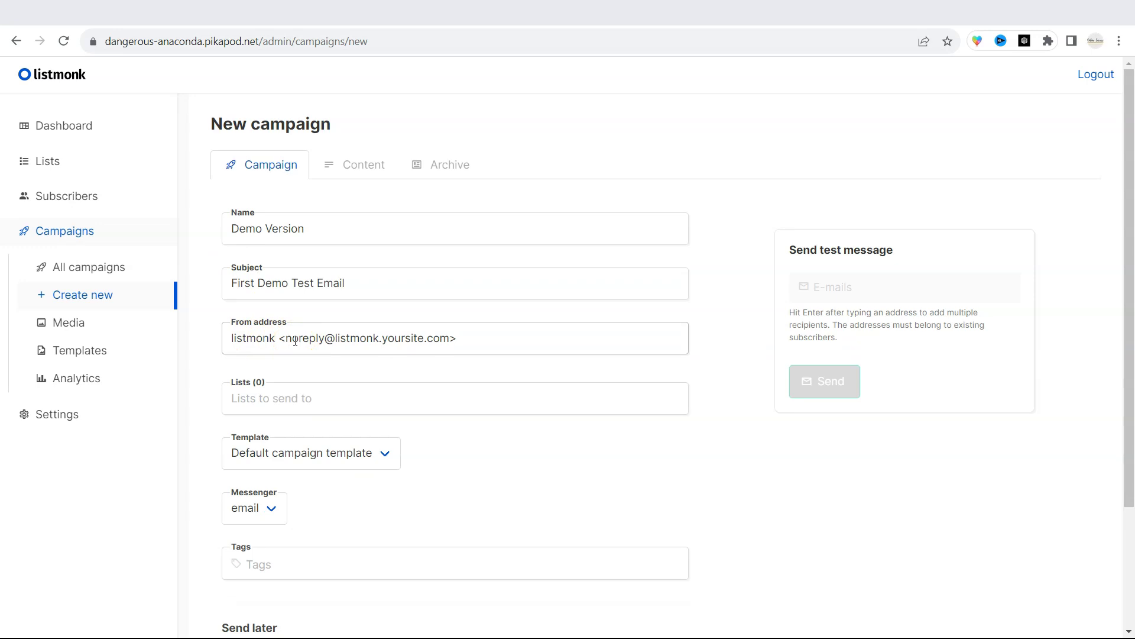
click(231, 338)
click(327, 339)
click(294, 336)
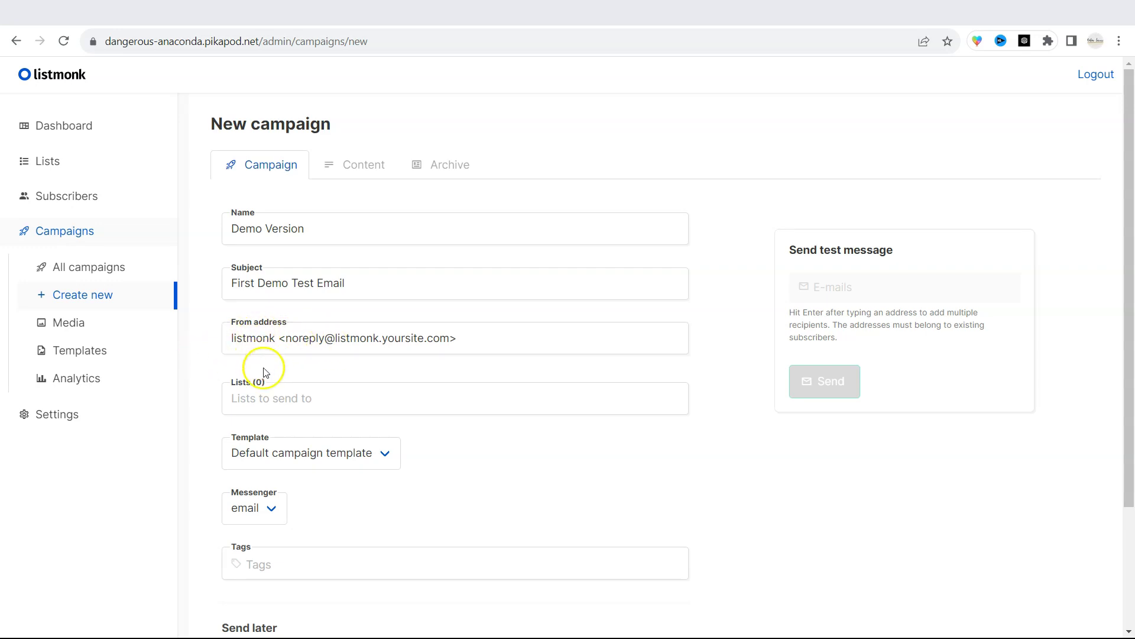
Target the Default list, keep the Default campaign template, and create the campaign
click(304, 402)
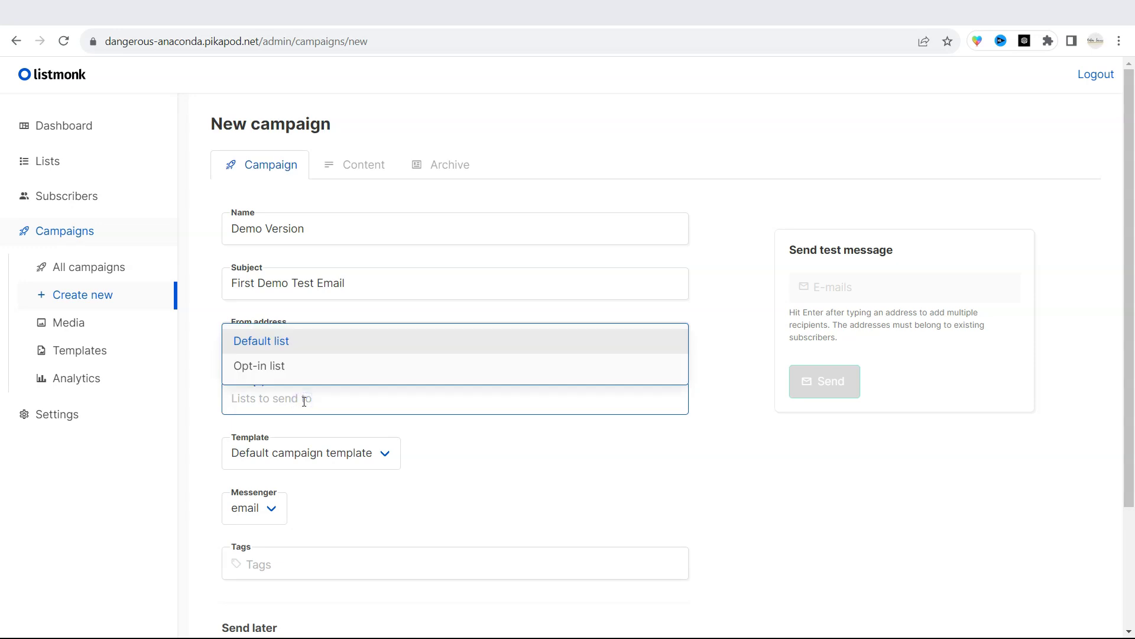
click(314, 345)
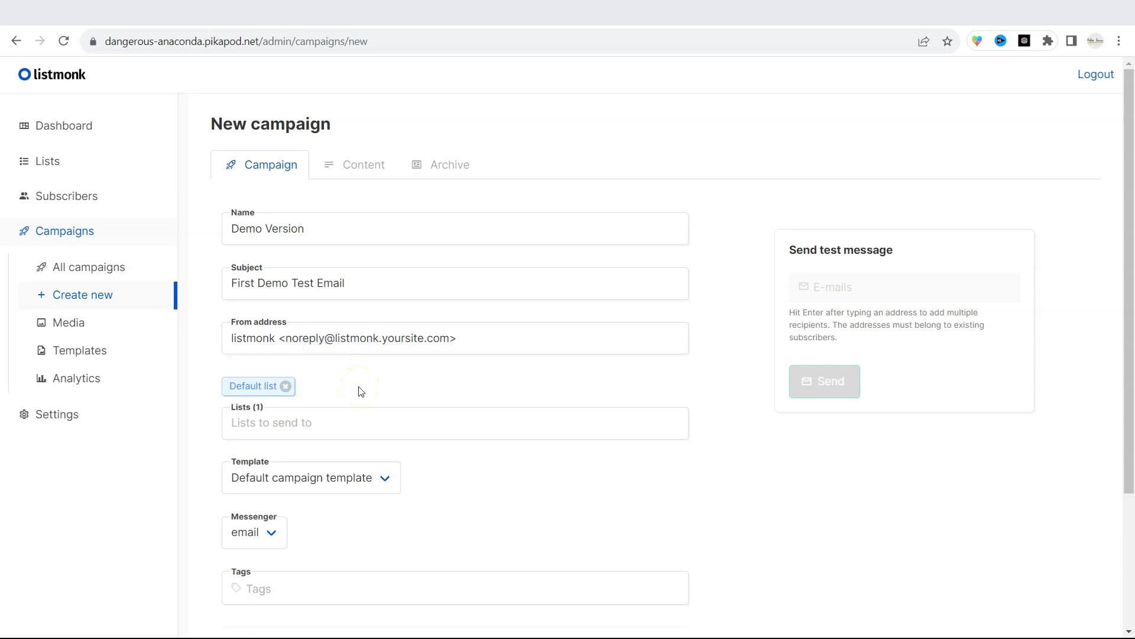
scroll(361, 392, down, 1)
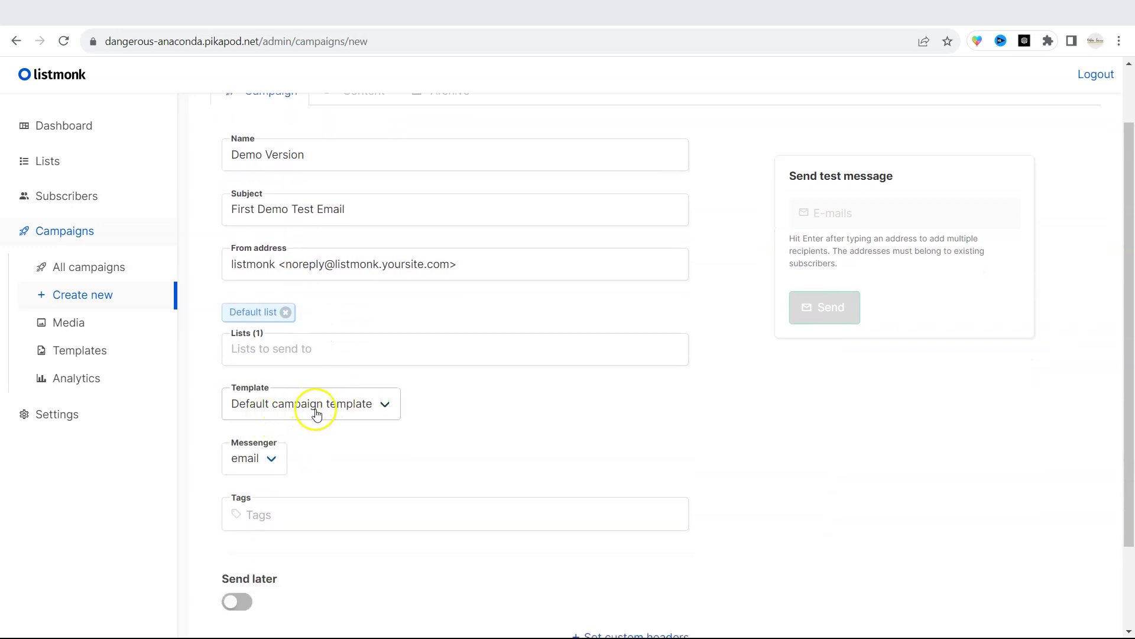
click(355, 411)
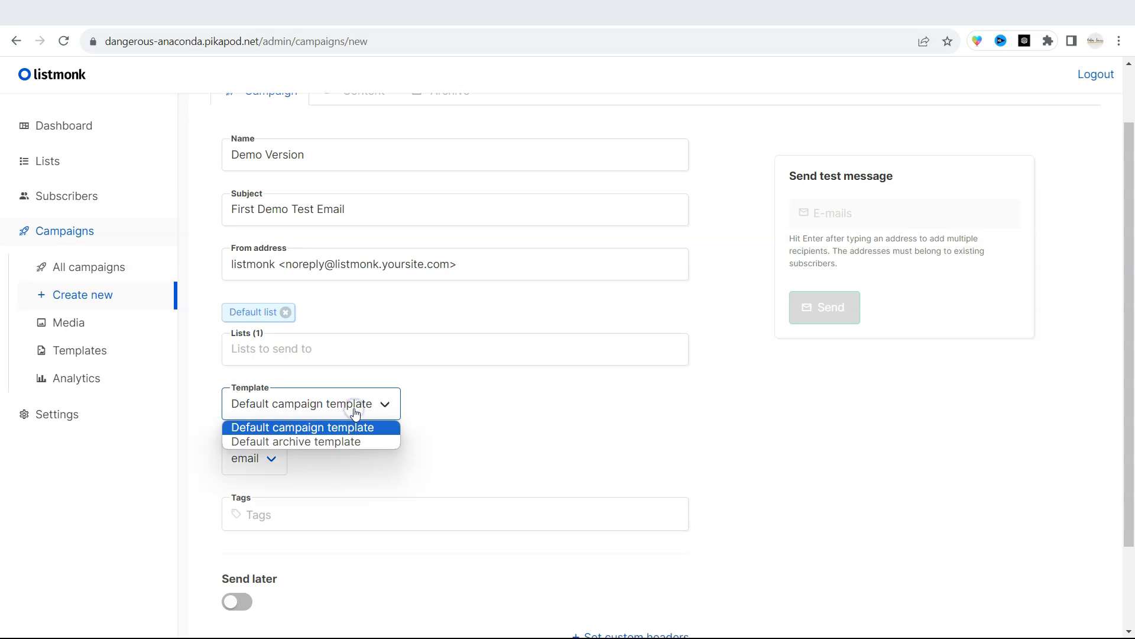
click(301, 427)
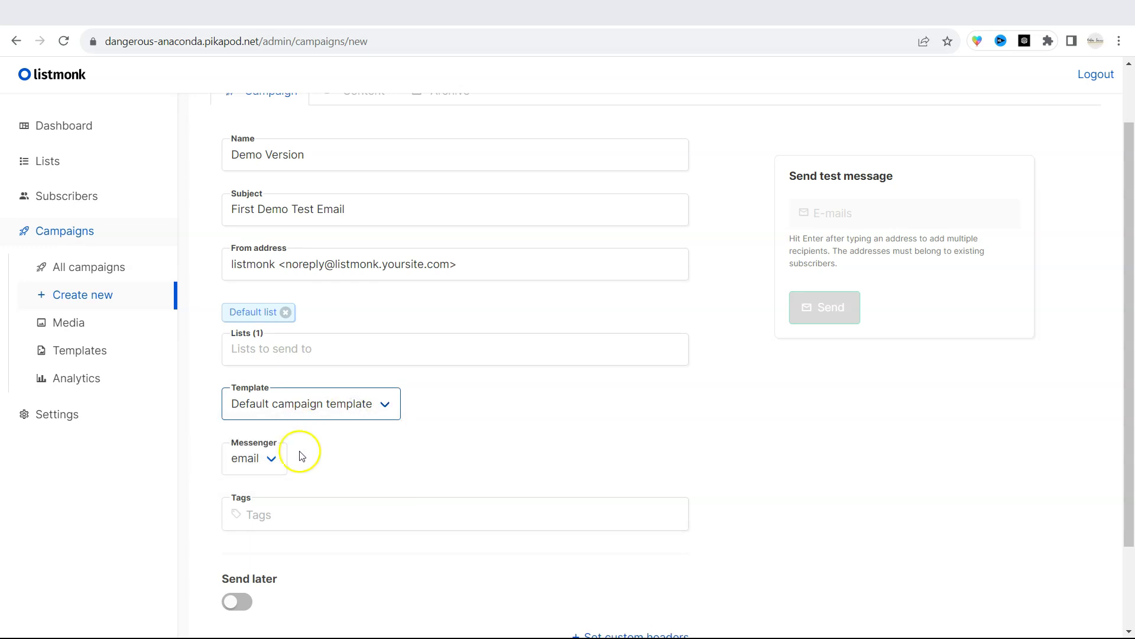
scroll(296, 514, down, 1)
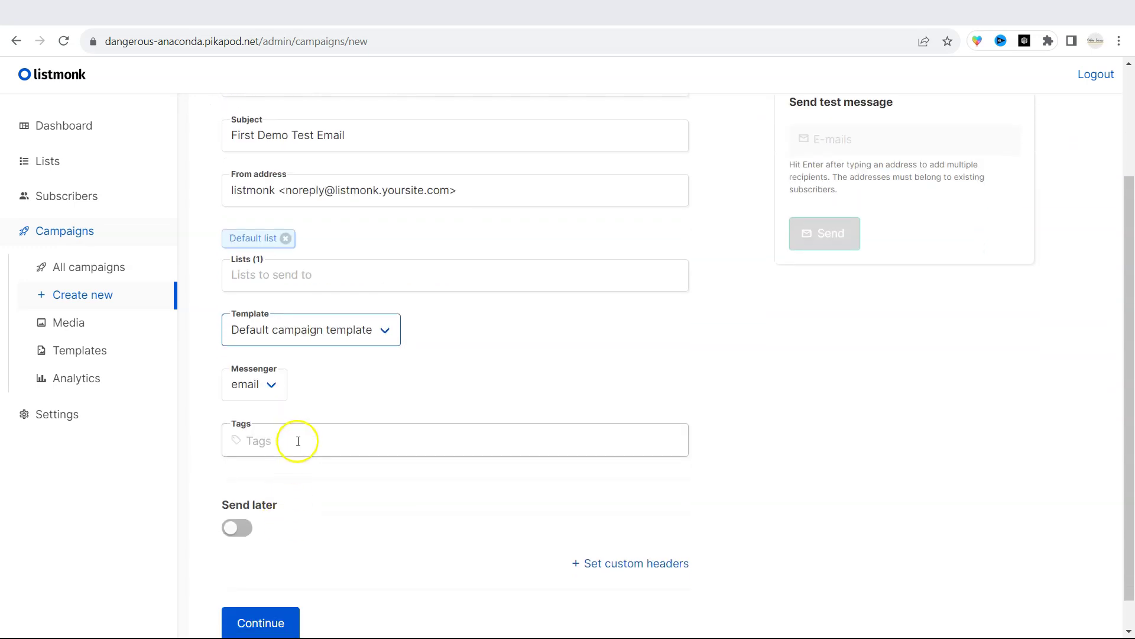
scroll(297, 449, down, 1)
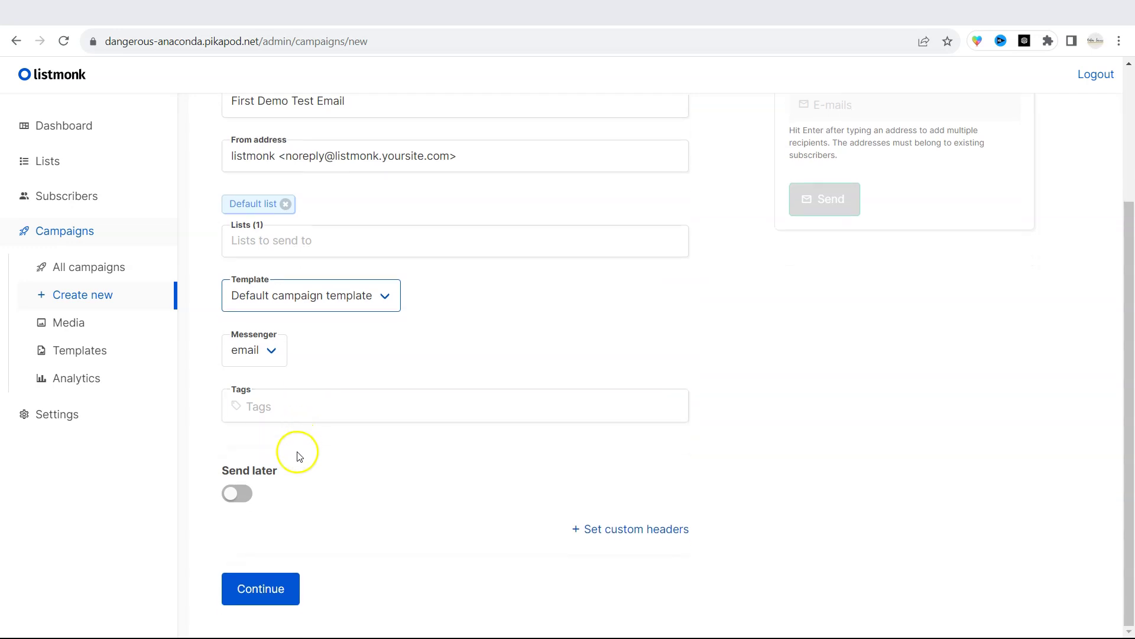
click(285, 589)
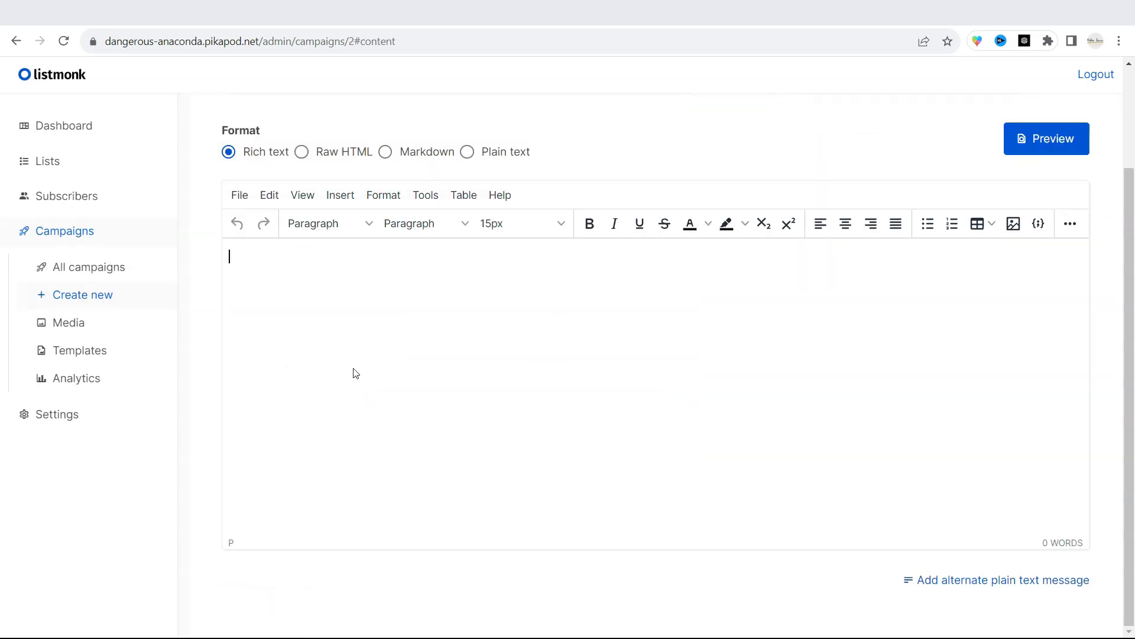
Paste the email text, address it 'Dear subscriber', and bold 'Please confirm the receipt of this email'
click(329, 269)
text(Dear [Recipient's Name], I hope this email finds you well. I am writing to test our communication channels and ensure that our emails are reaching each other successfully. Please confirm the receipt of this email by replying to it at your earliest convenience. This will help us verify that our email addresses are accurate and our communication systems are functioning properly. If you have any questions or concerns, please don't hesitate to reach out. Thank you for your assistance in this matter. Best regards,)
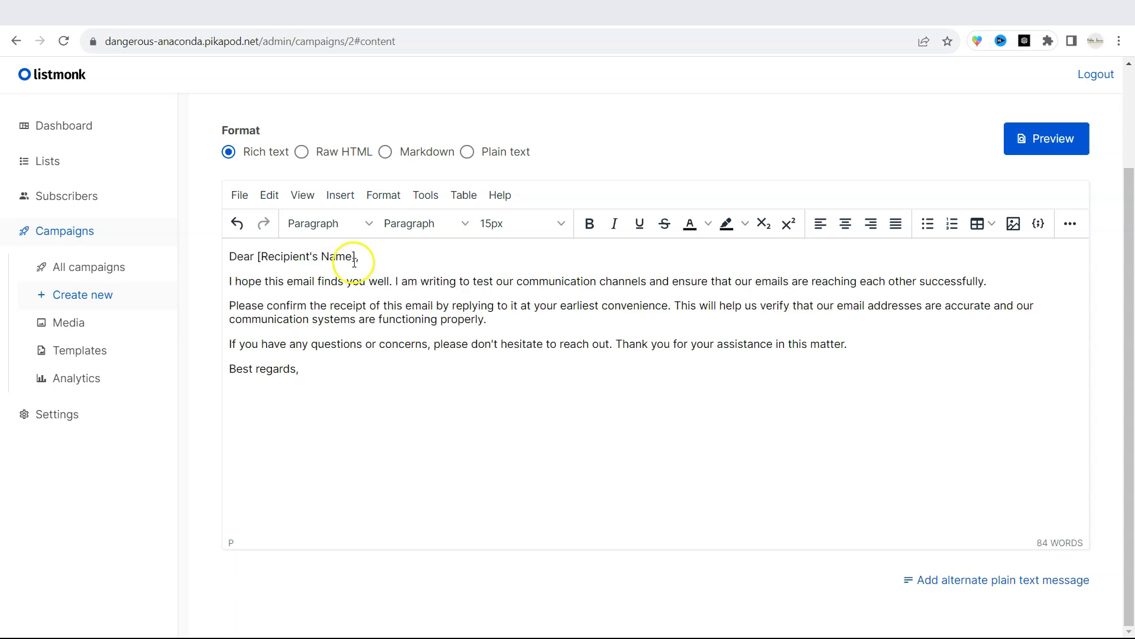
drag(357, 256, 252, 257)
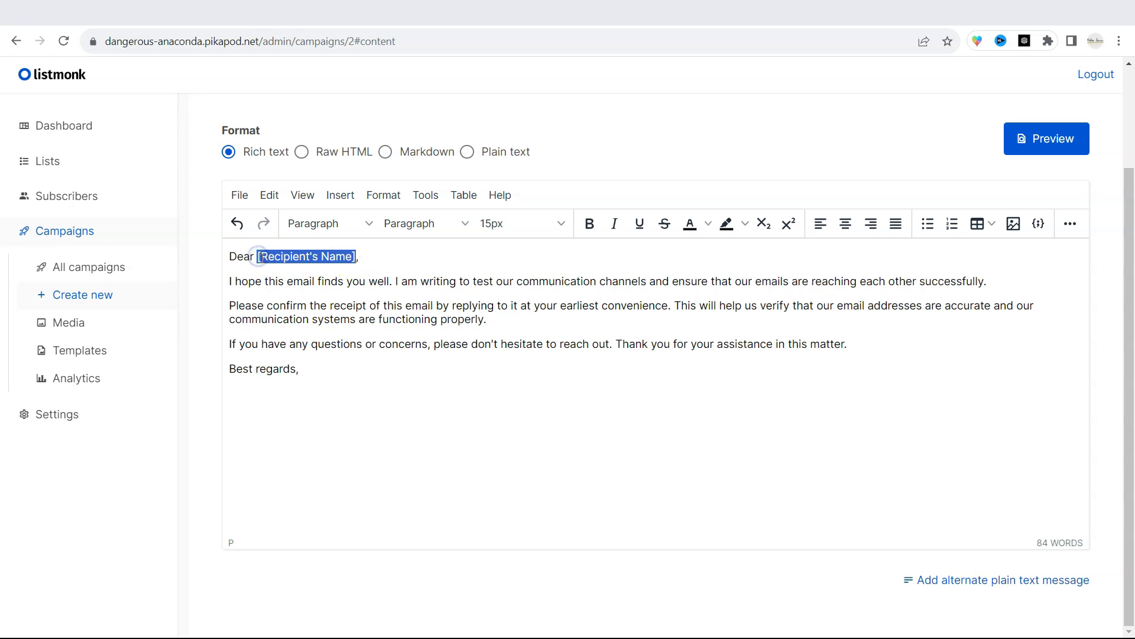
text(subs)
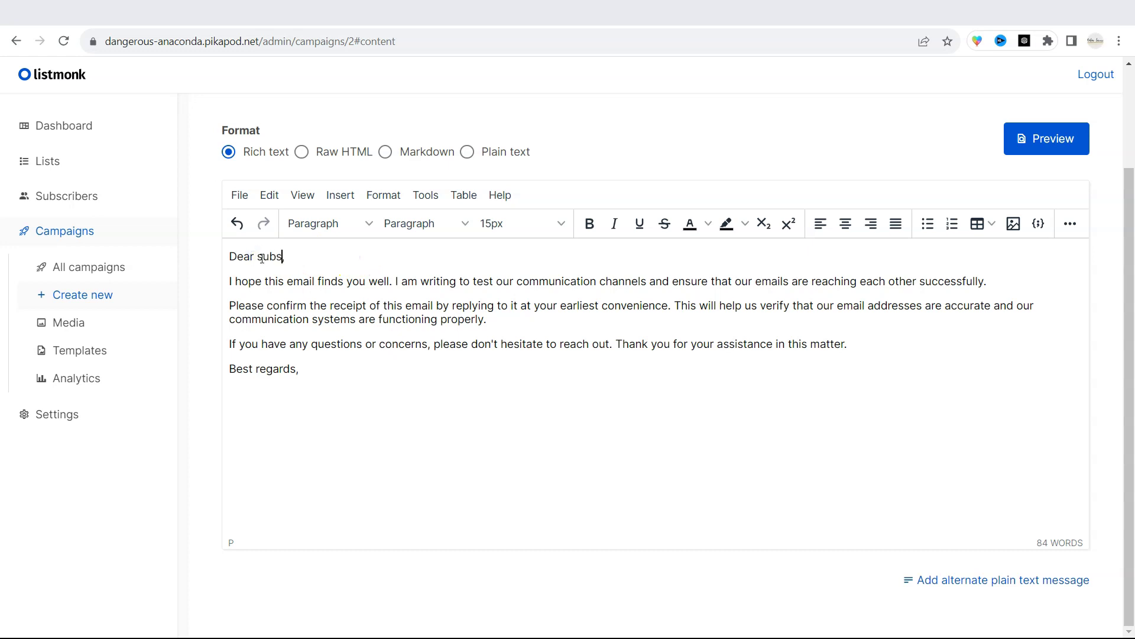
text(criber)
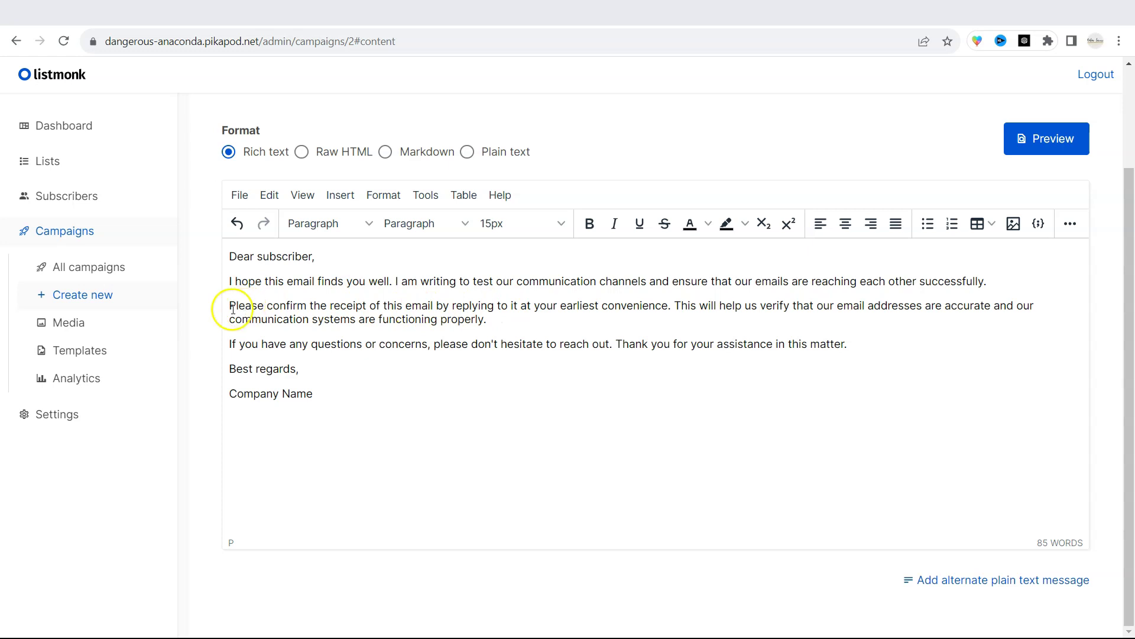
drag(230, 308, 443, 302)
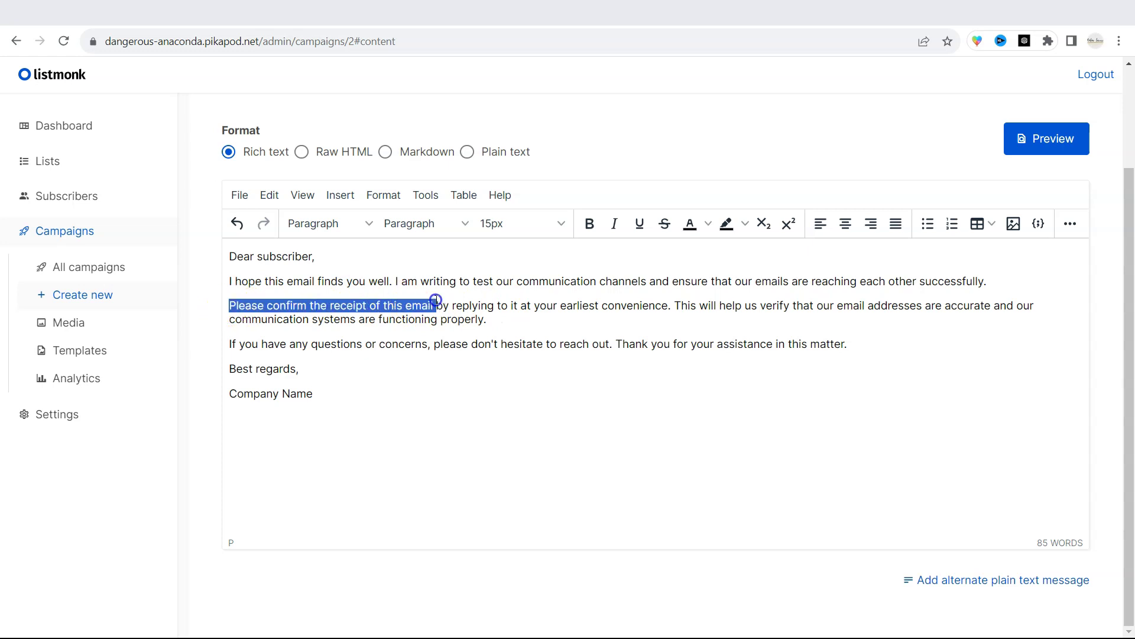
click(590, 222)
click(596, 283)
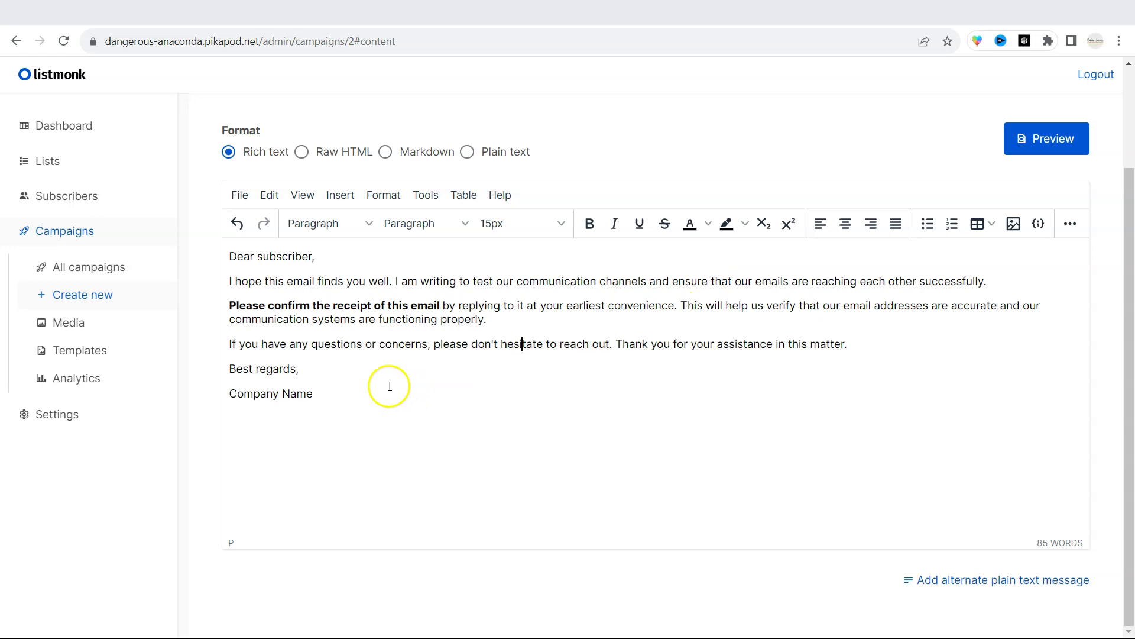
Browse the editor's File, Edit, View and Insert menus without inserting anything
click(240, 196)
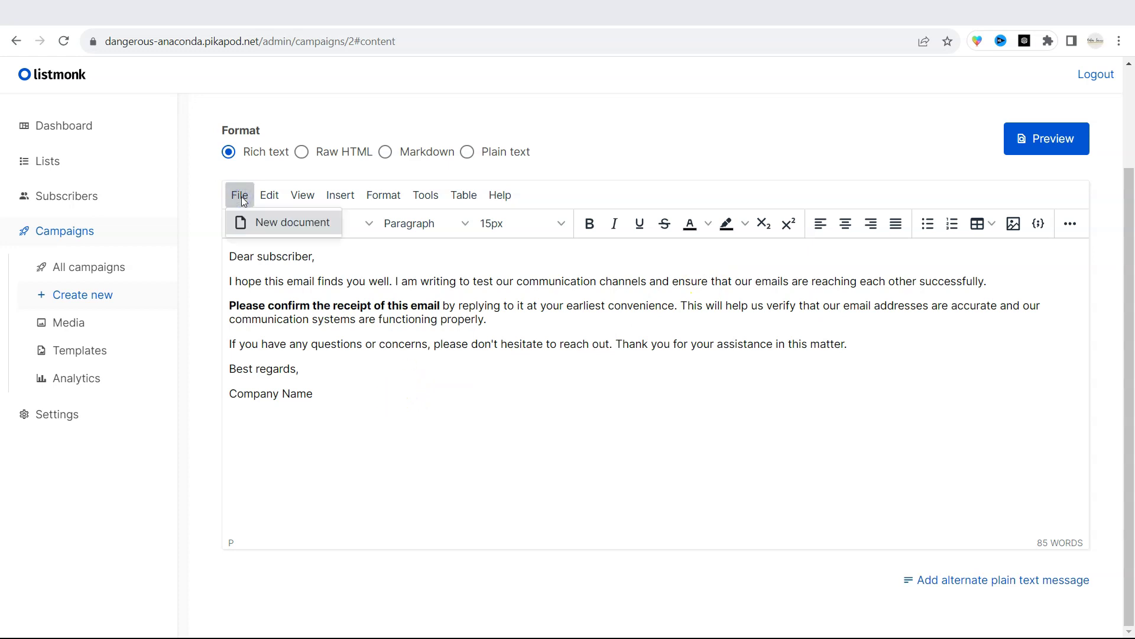
click(240, 197)
click(269, 197)
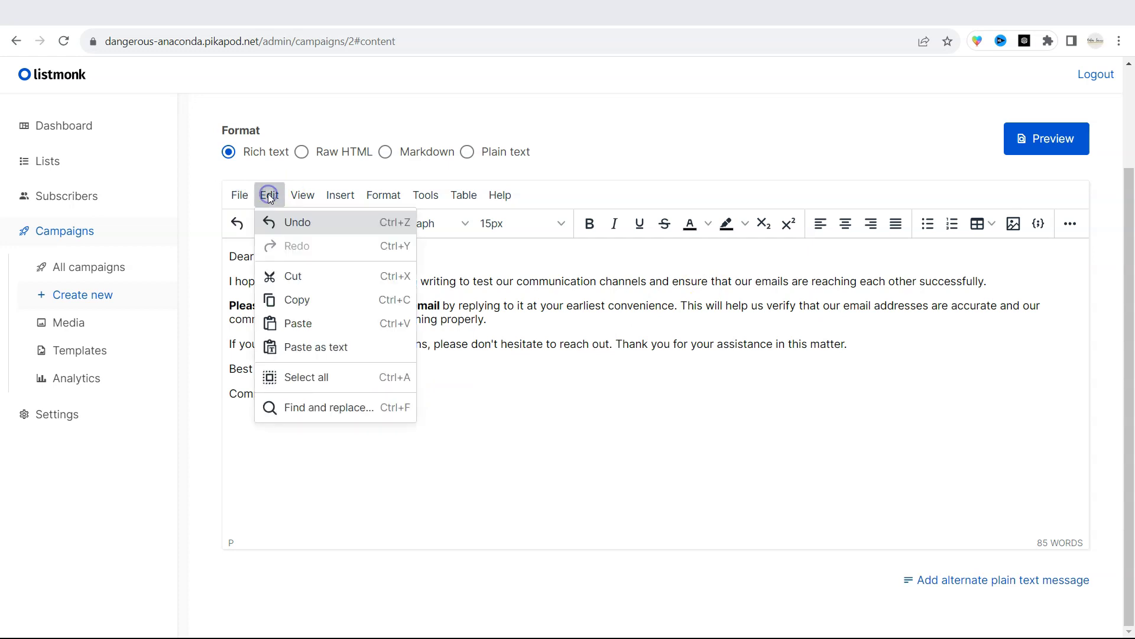
click(318, 199)
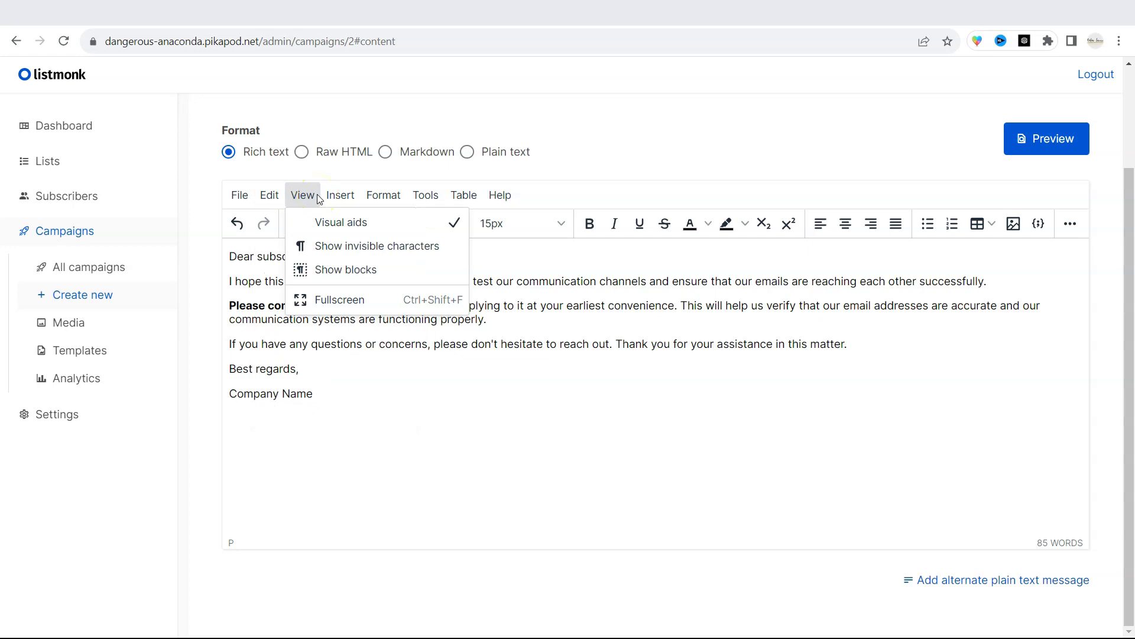
click(348, 198)
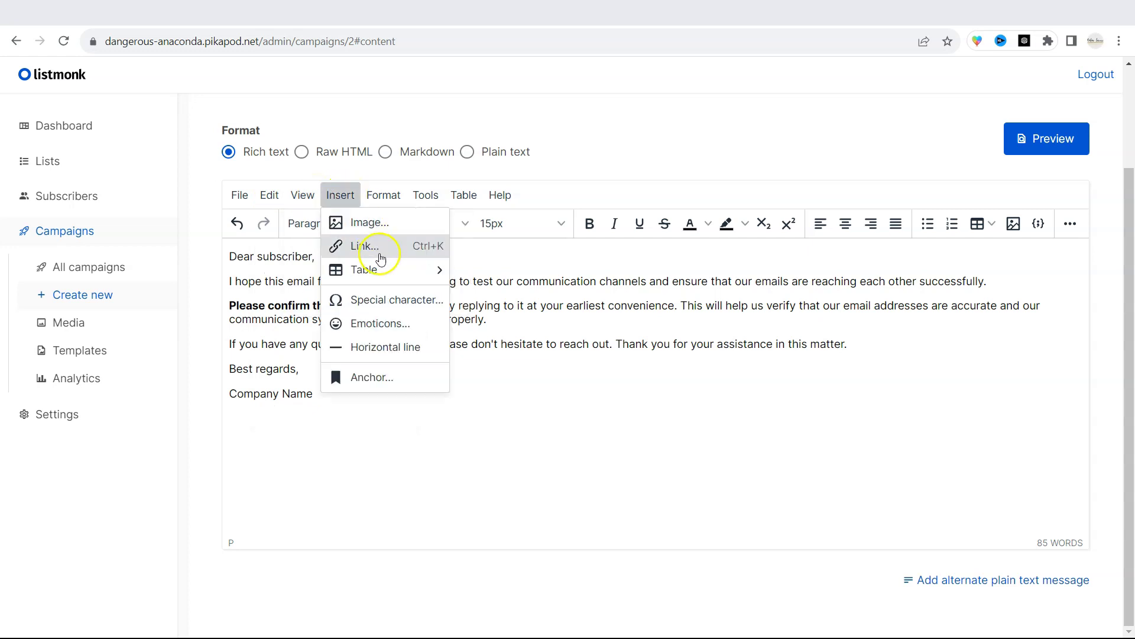
click(293, 275)
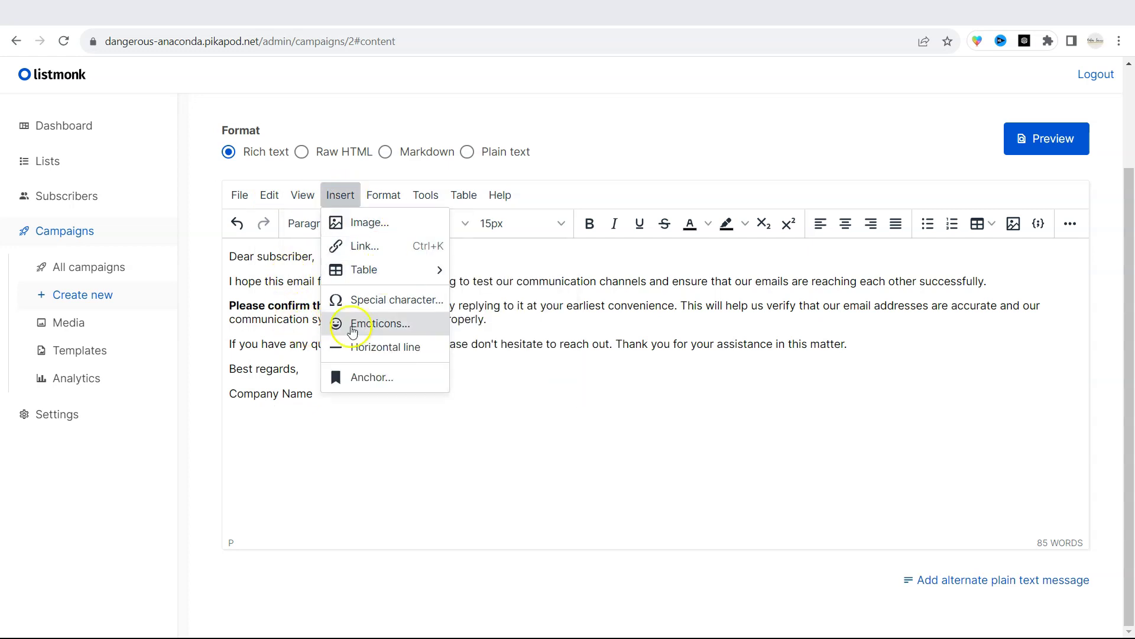
click(270, 282)
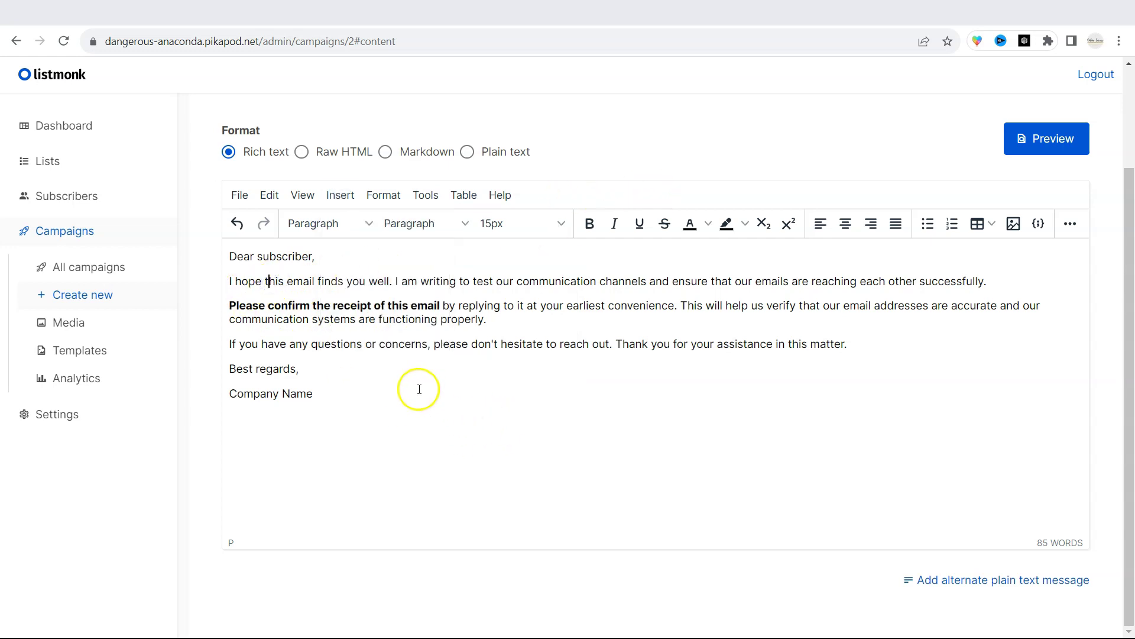
Preview the Demo Version email and close the preview
click(1041, 142)
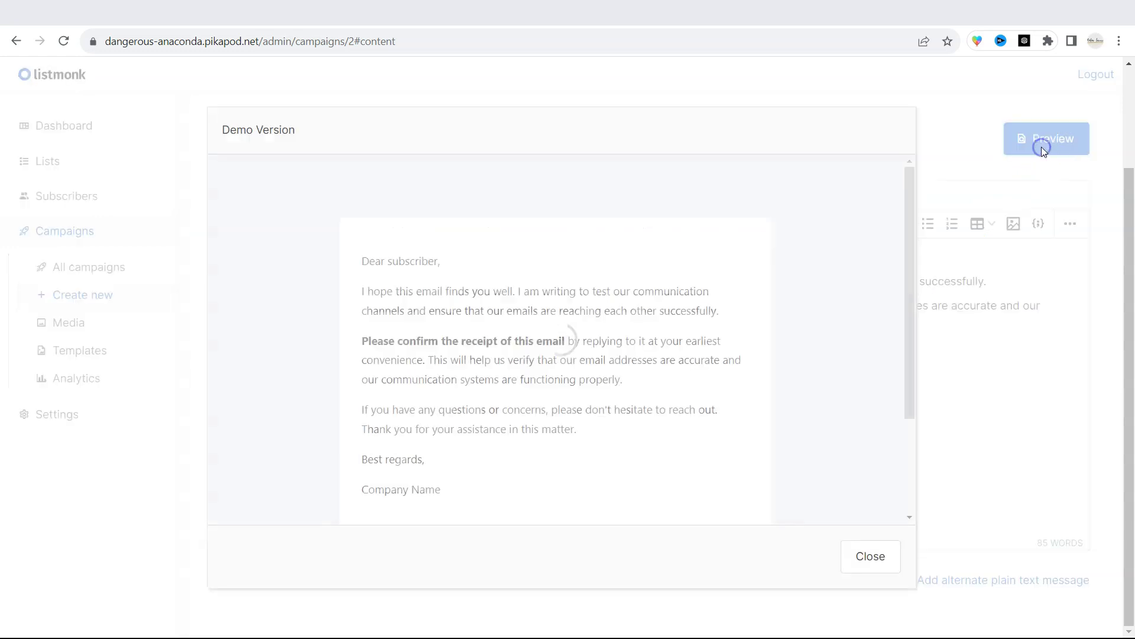
scroll(370, 297, down, 2)
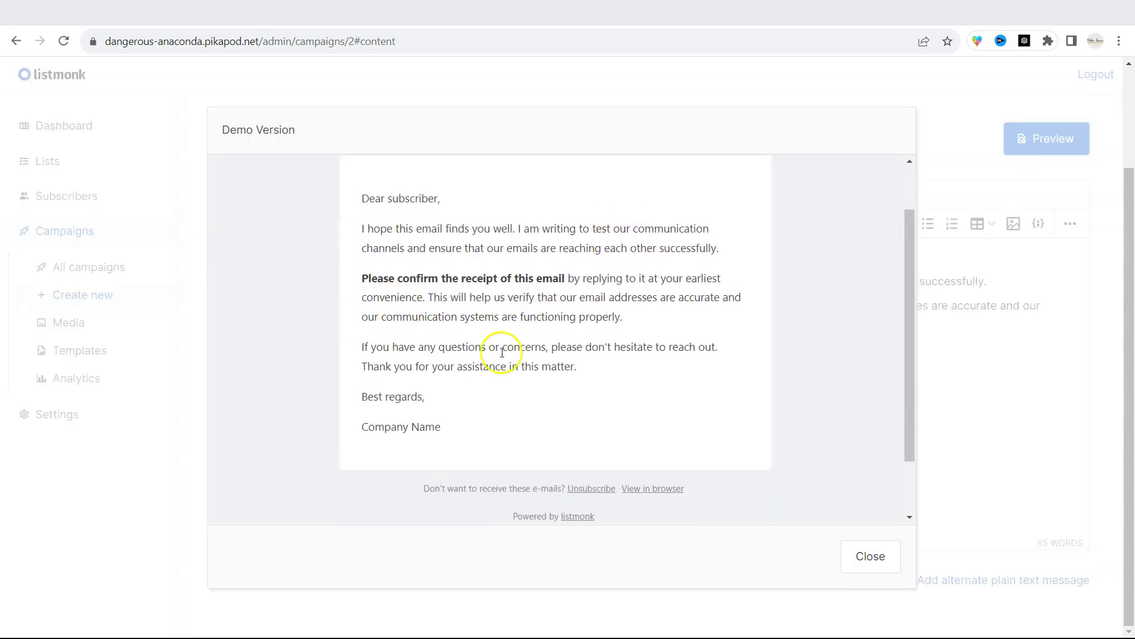
scroll(502, 353, up, 2)
scroll(529, 286, down, 2)
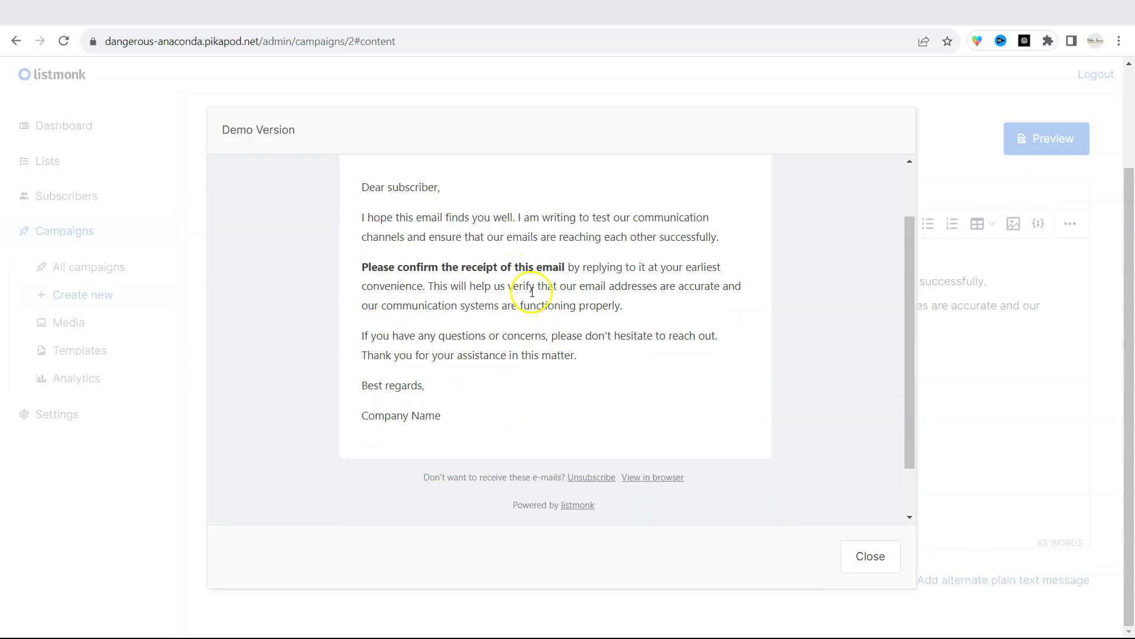
click(890, 549)
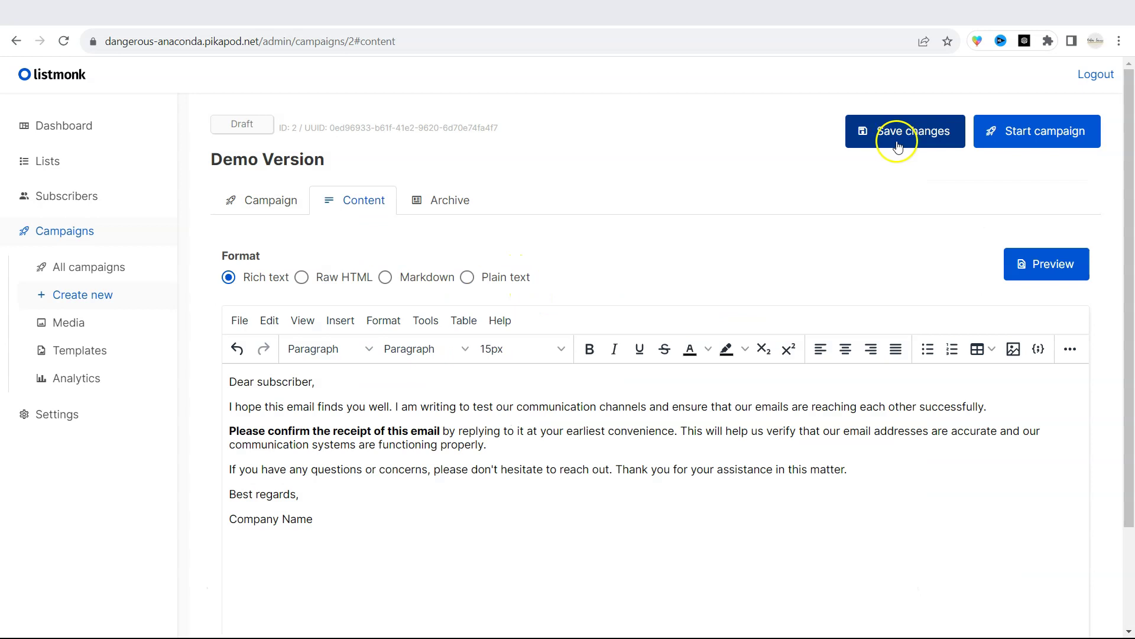
Save the Demo Version campaign as a draft
click(898, 145)
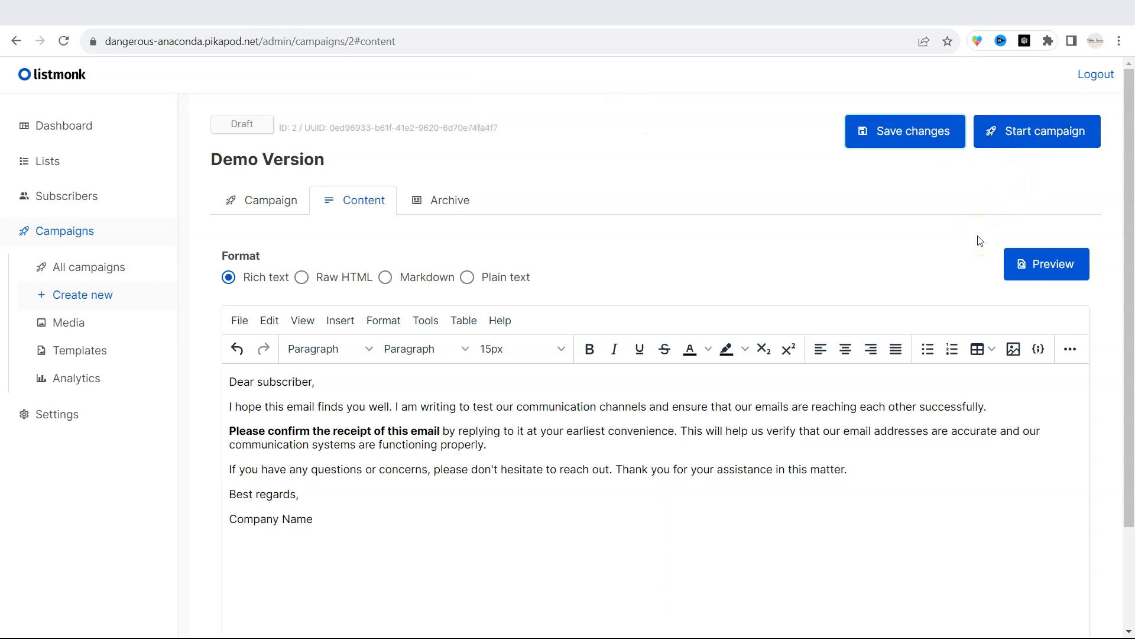
scroll(977, 241, down, 2)
scroll(977, 241, up, 1)
Preview the Demo Version email from the campaign list, check its stats, and return to All campaigns
click(110, 268)
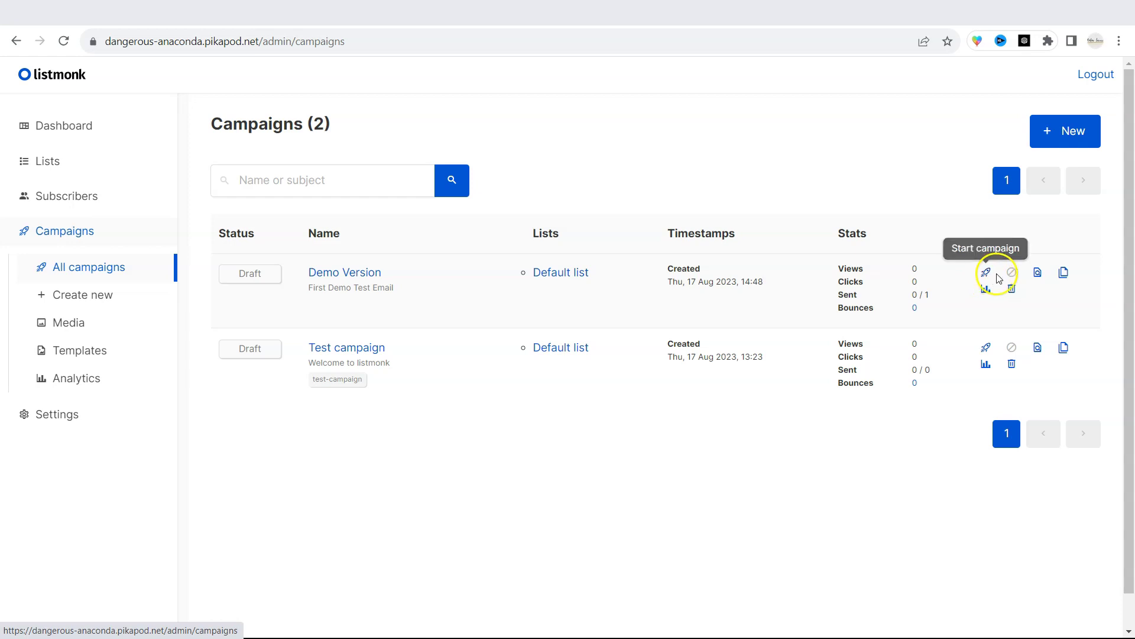
click(1037, 273)
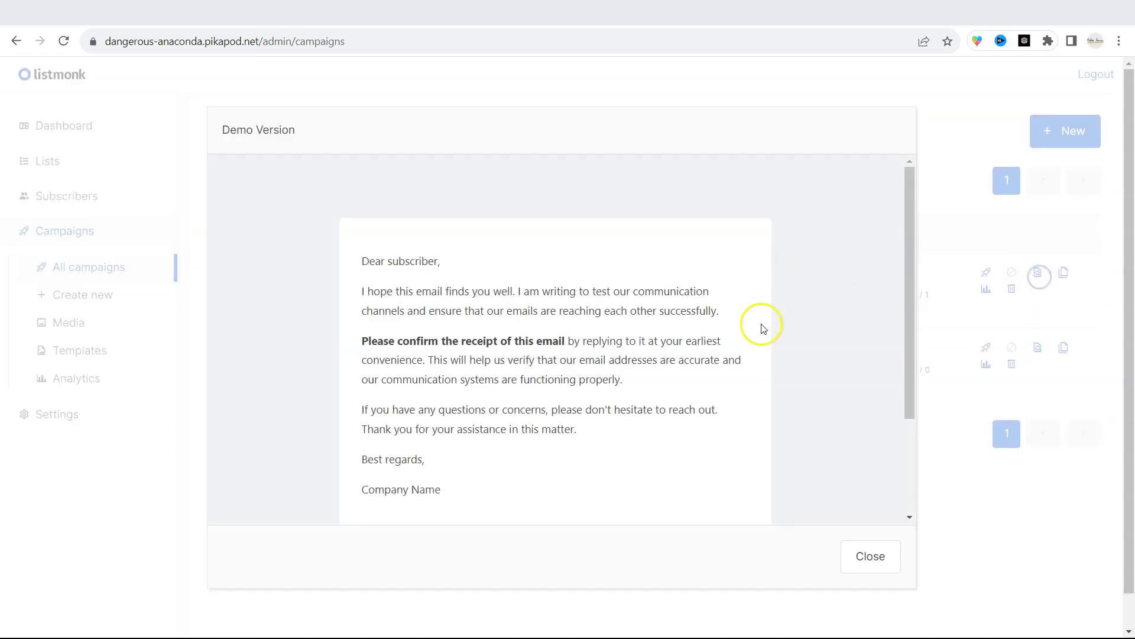
scroll(793, 414, down, 2)
scroll(826, 507, up, 2)
click(870, 555)
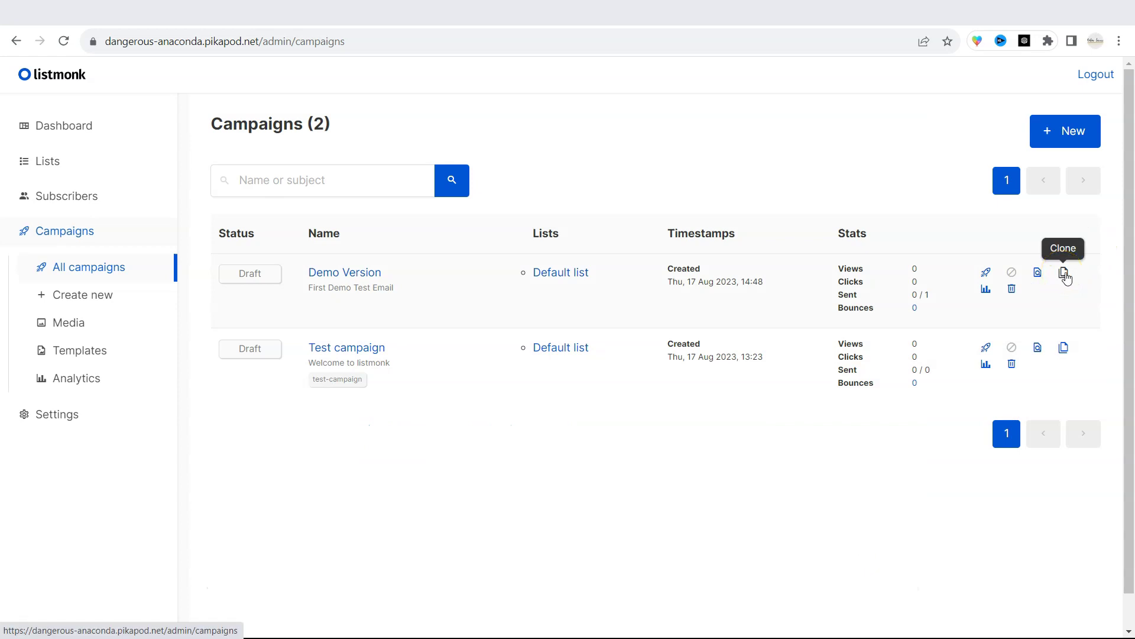
click(986, 290)
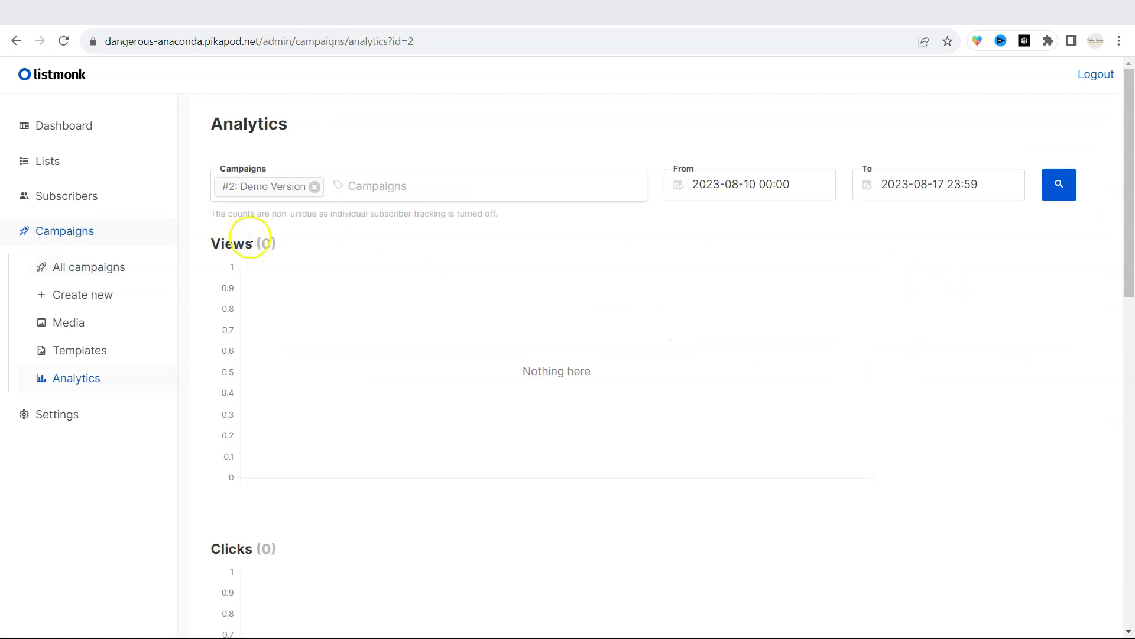
click(90, 268)
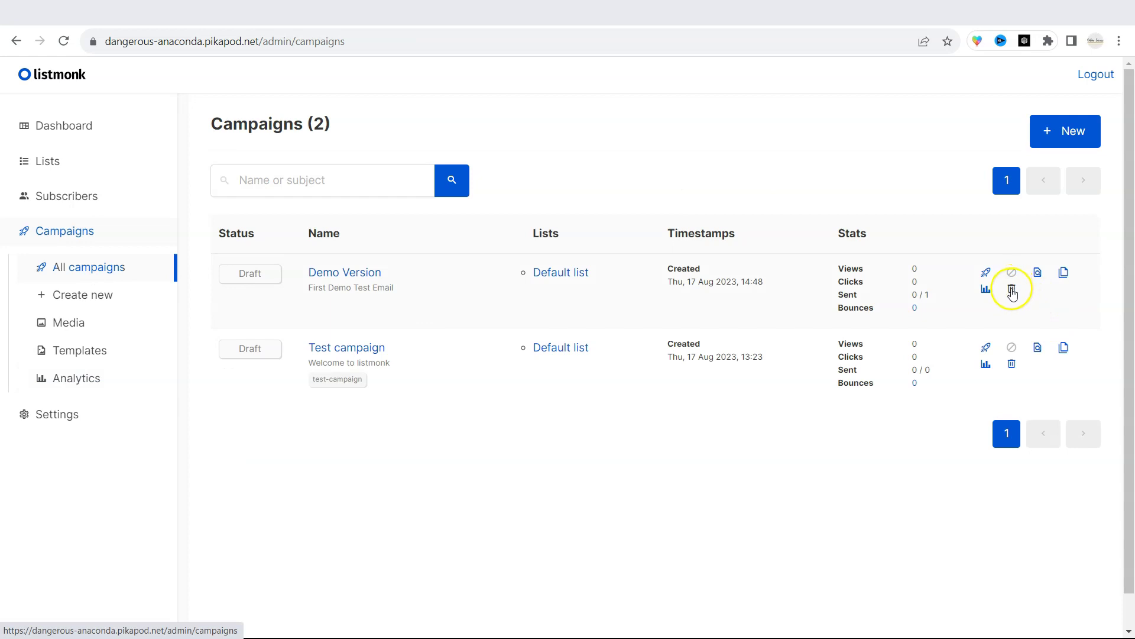
Preview the Default campaign template, then close its editor
click(97, 350)
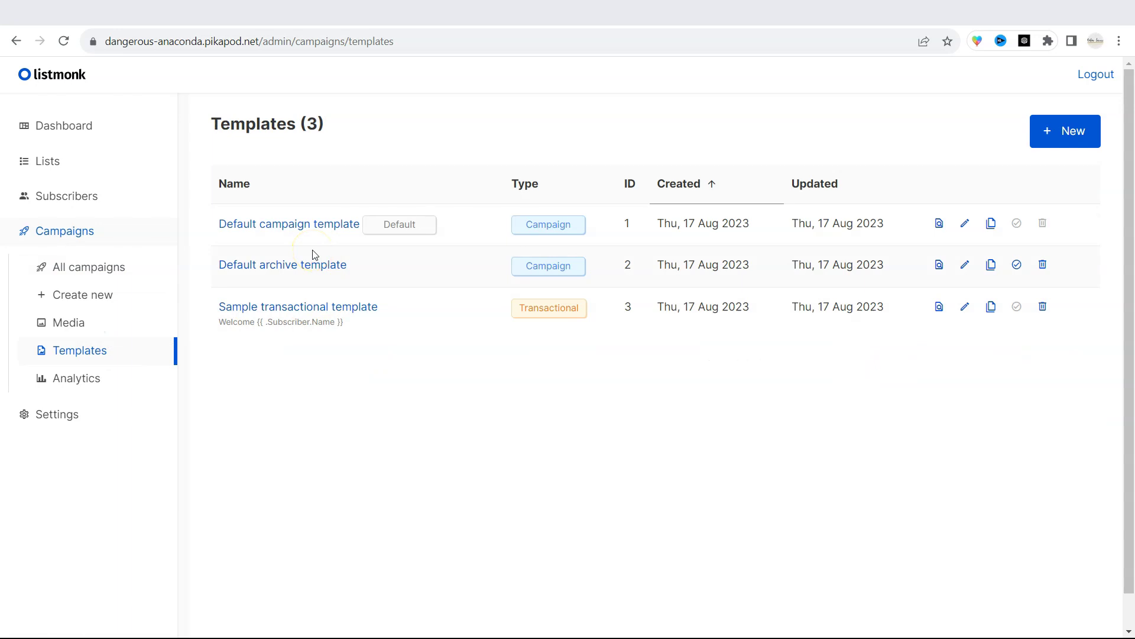
click(279, 228)
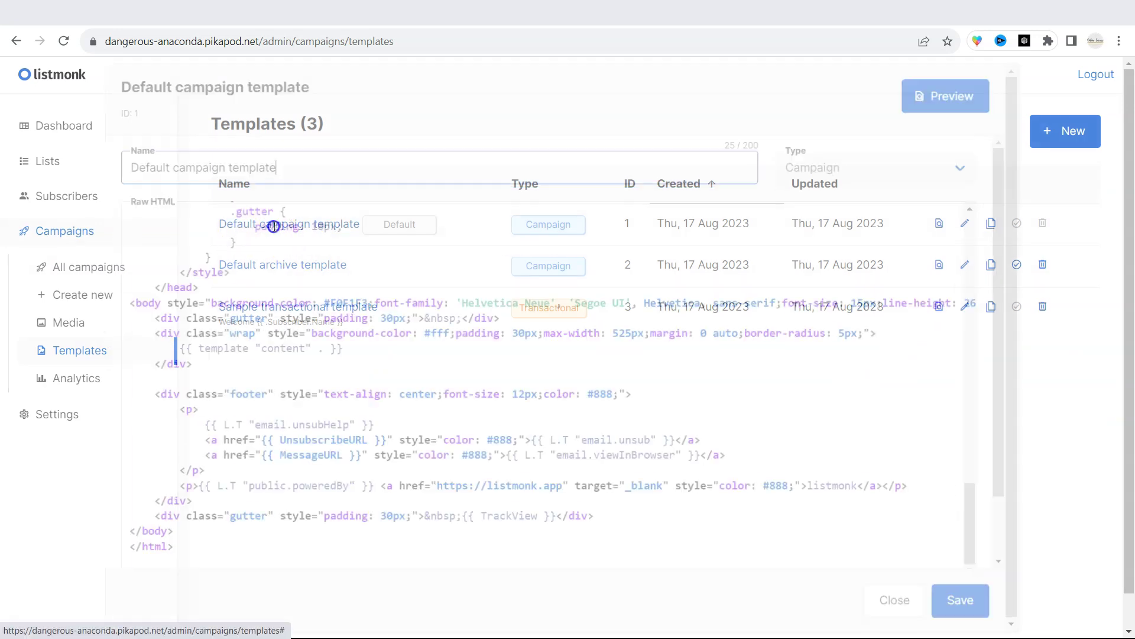
scroll(567, 312, down, 1)
scroll(664, 278, up, 3)
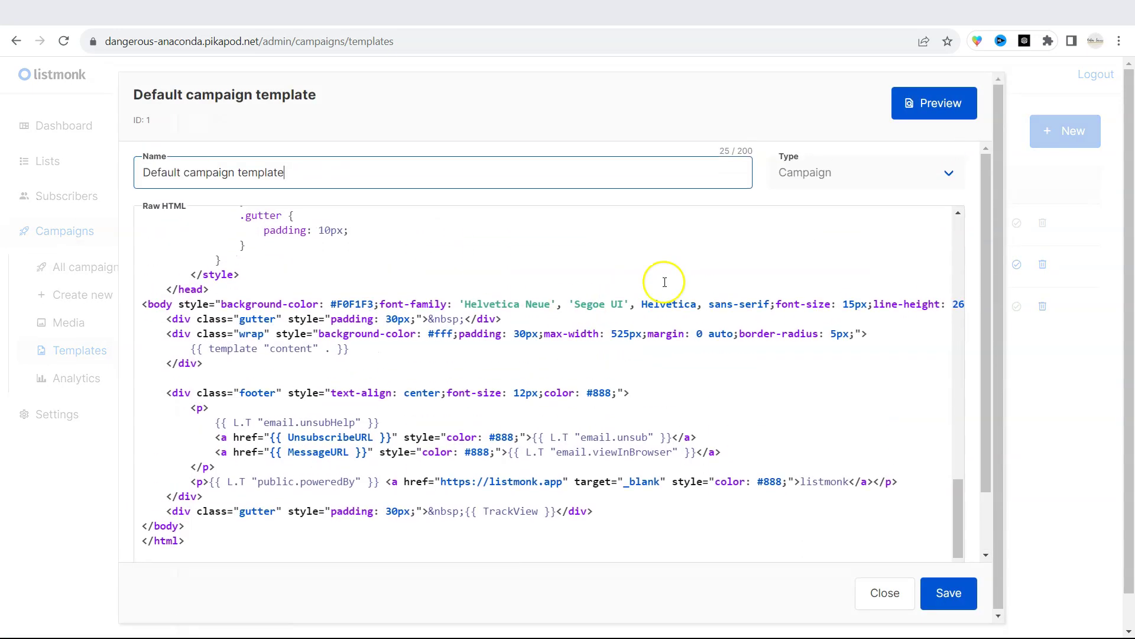
click(930, 102)
scroll(651, 324, down, 3)
scroll(704, 324, up, 3)
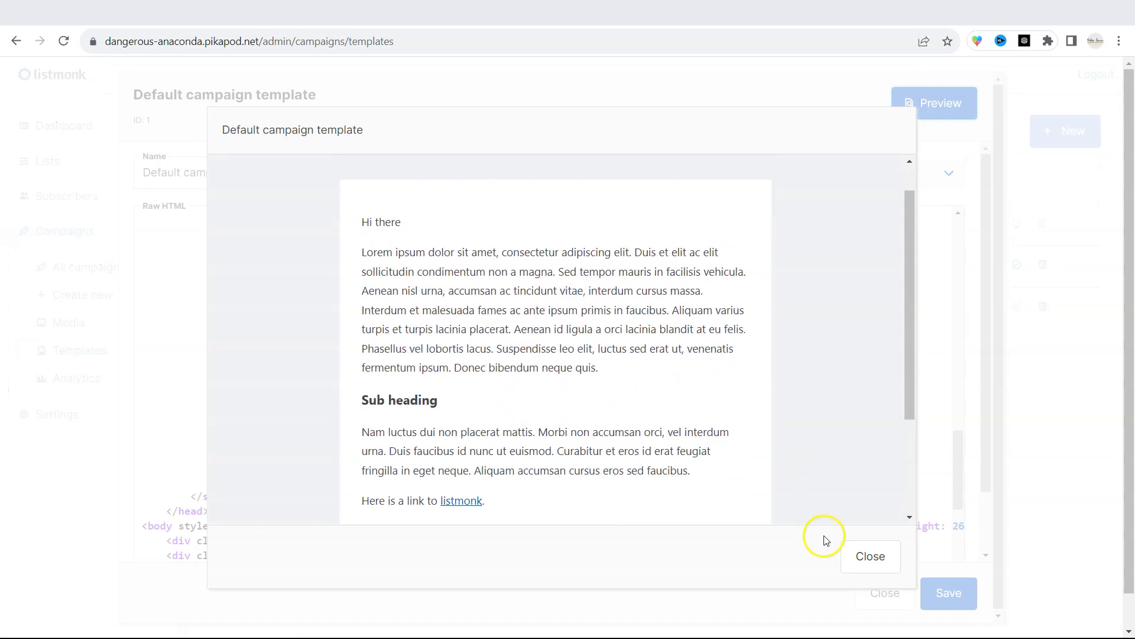
click(871, 555)
key(Escape)
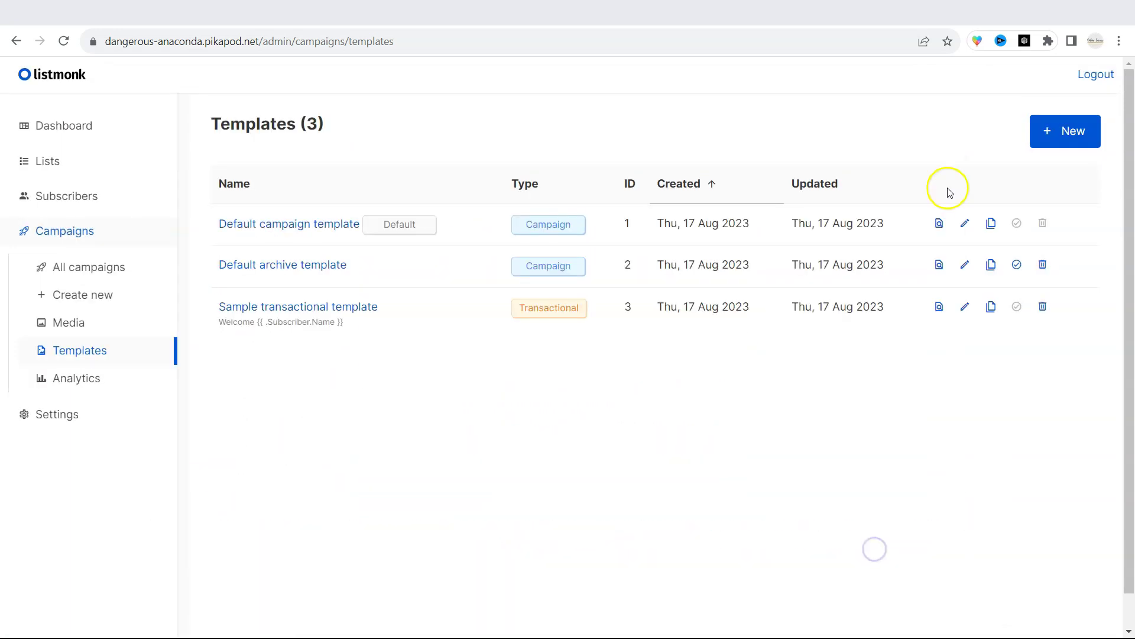
Start a new template, look at its type and HTML options, then discard it unsaved
click(1061, 144)
click(188, 172)
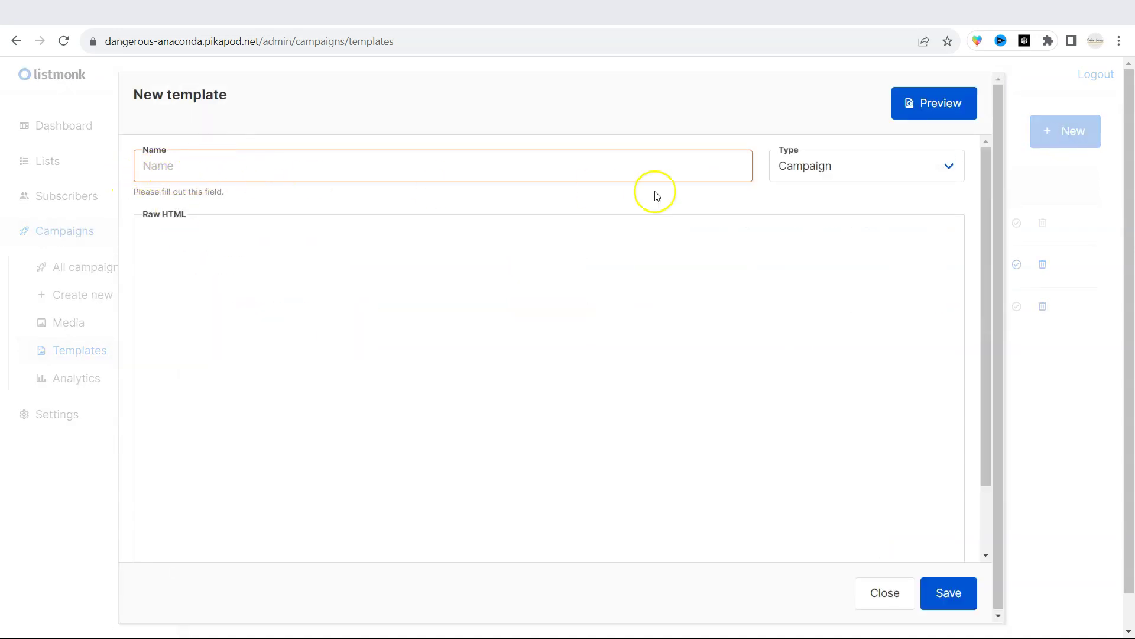
click(890, 166)
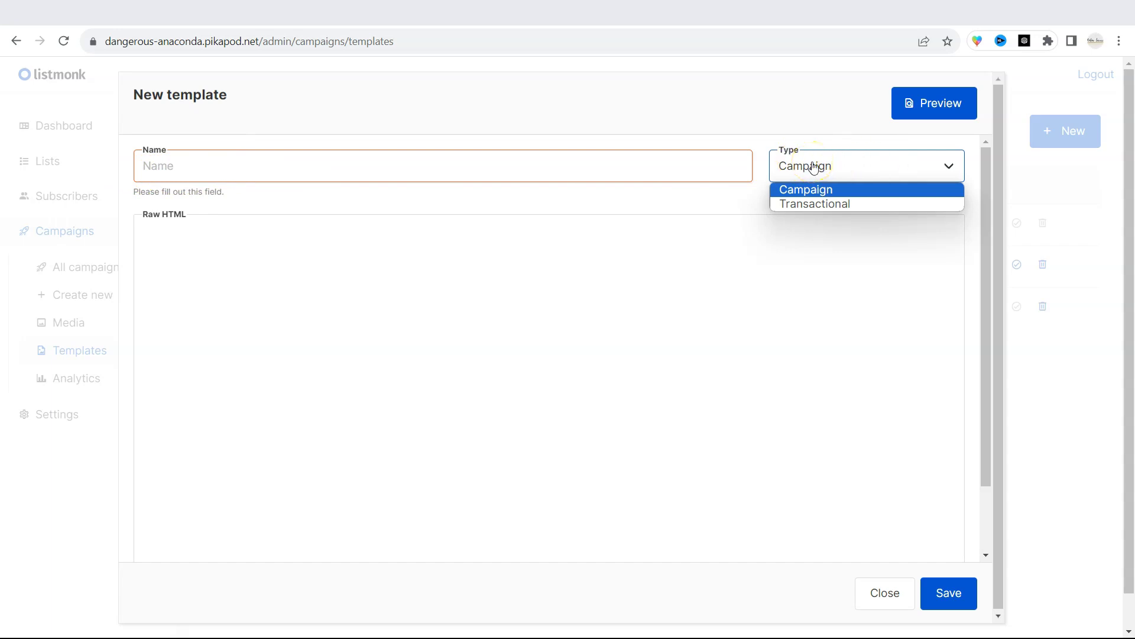
click(598, 303)
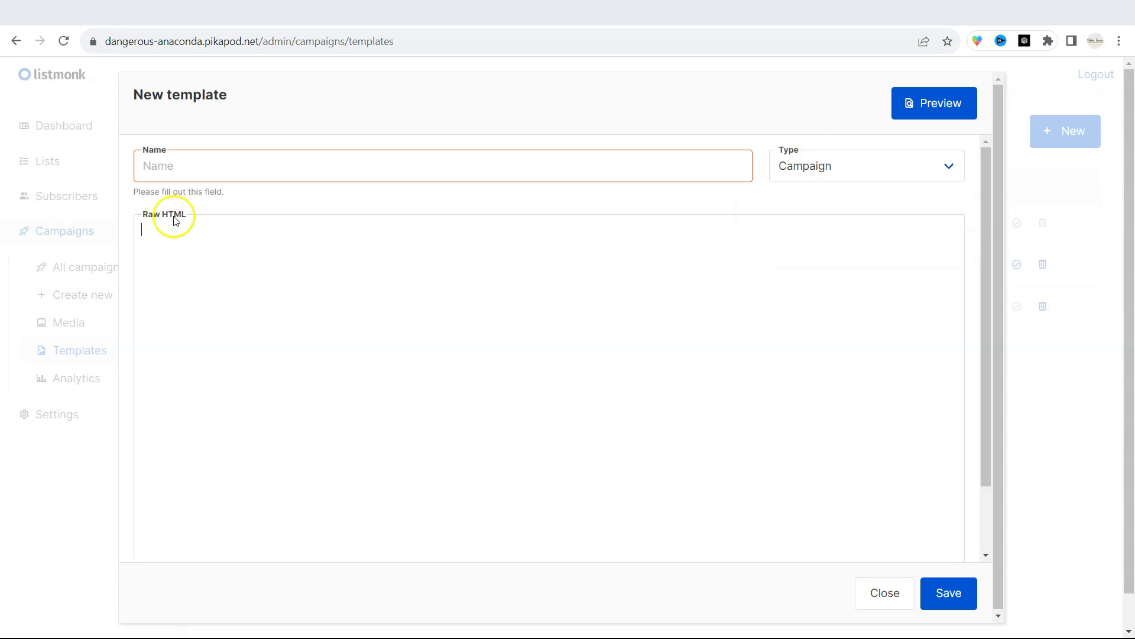
scroll(222, 264, down, 2)
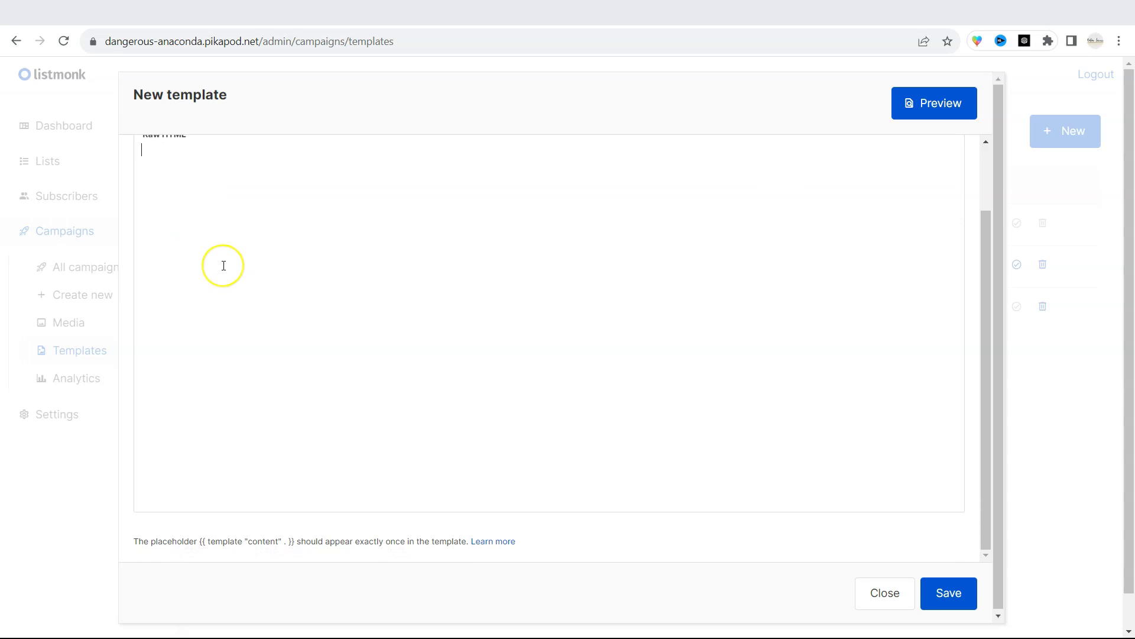
scroll(224, 265, up, 2)
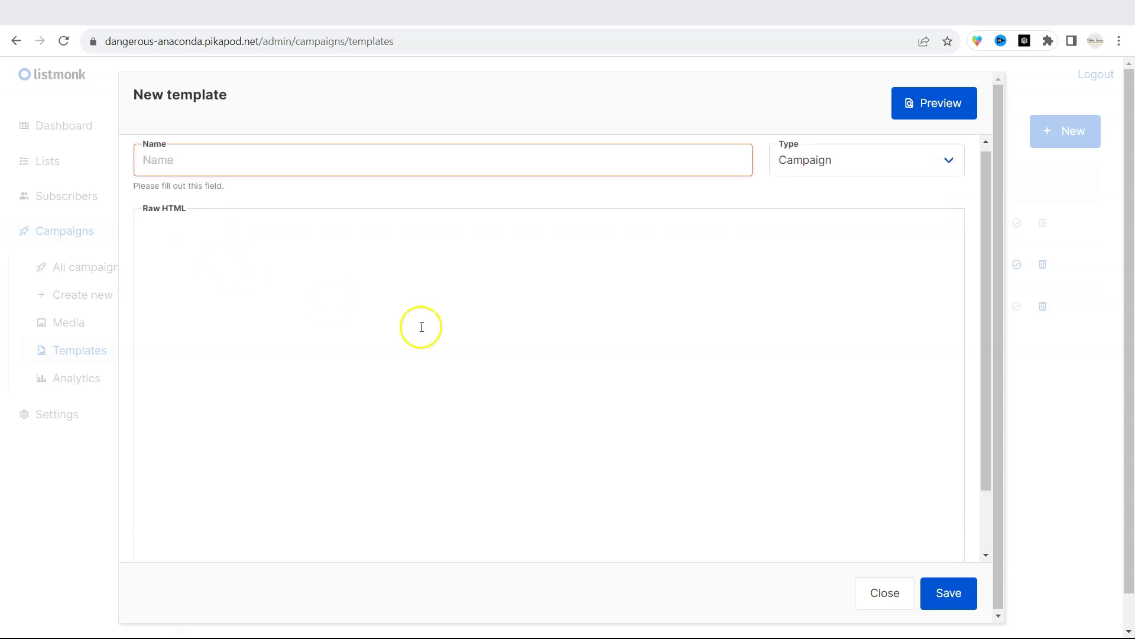
click(883, 596)
click(87, 167)
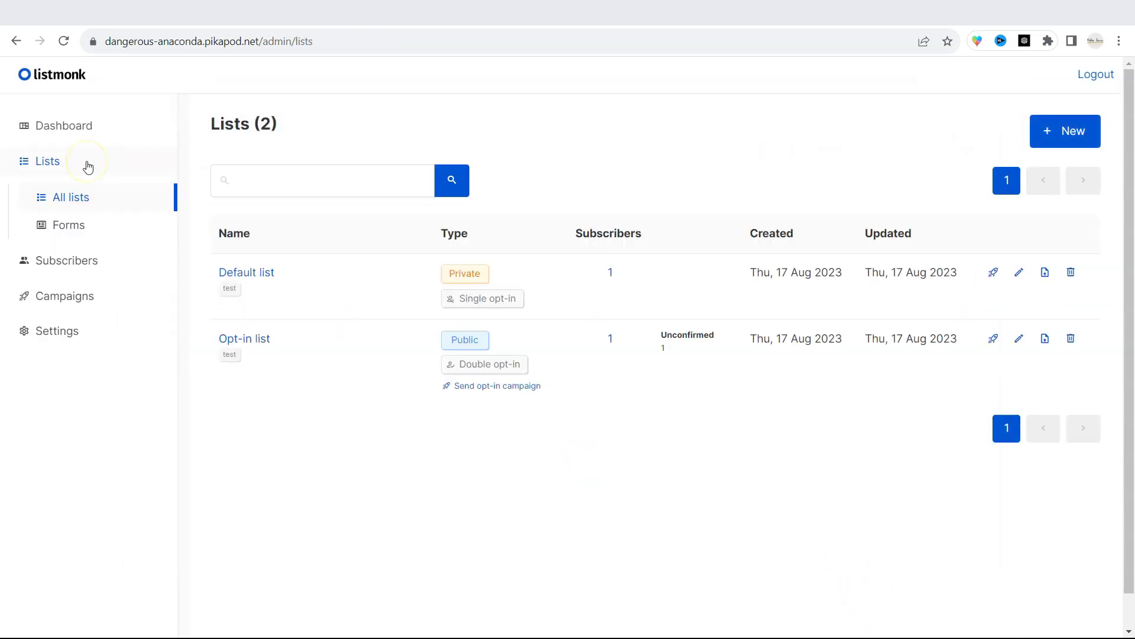
click(86, 168)
click(79, 198)
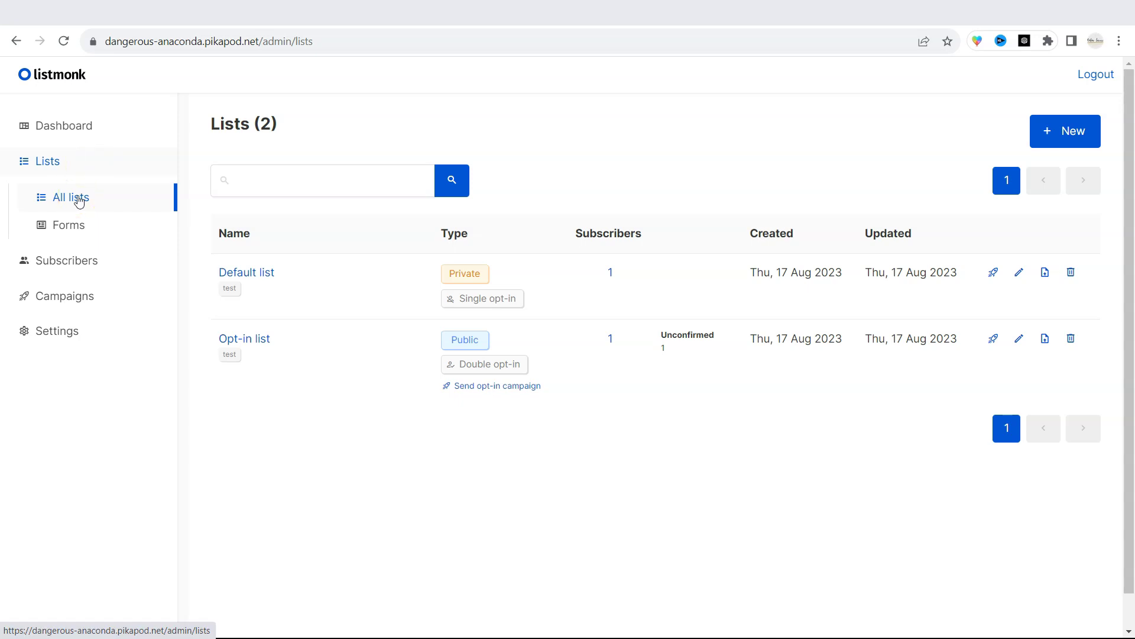
click(80, 202)
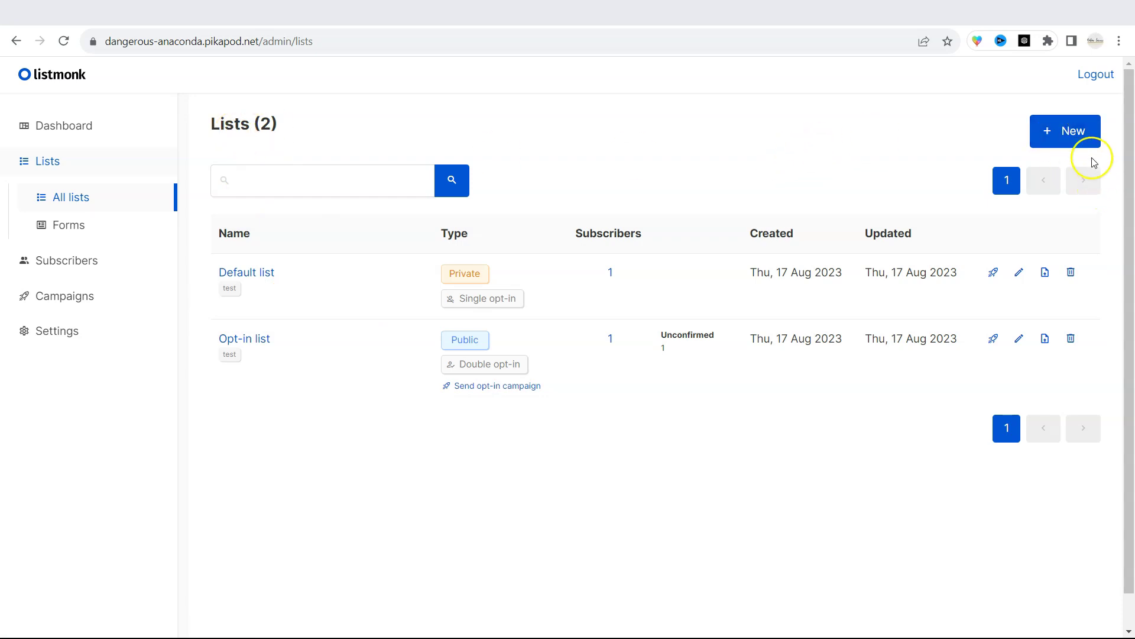
Start a new list named 'Blog Newsletter', keeping it Private and Single opt-in
click(1064, 131)
click(535, 165)
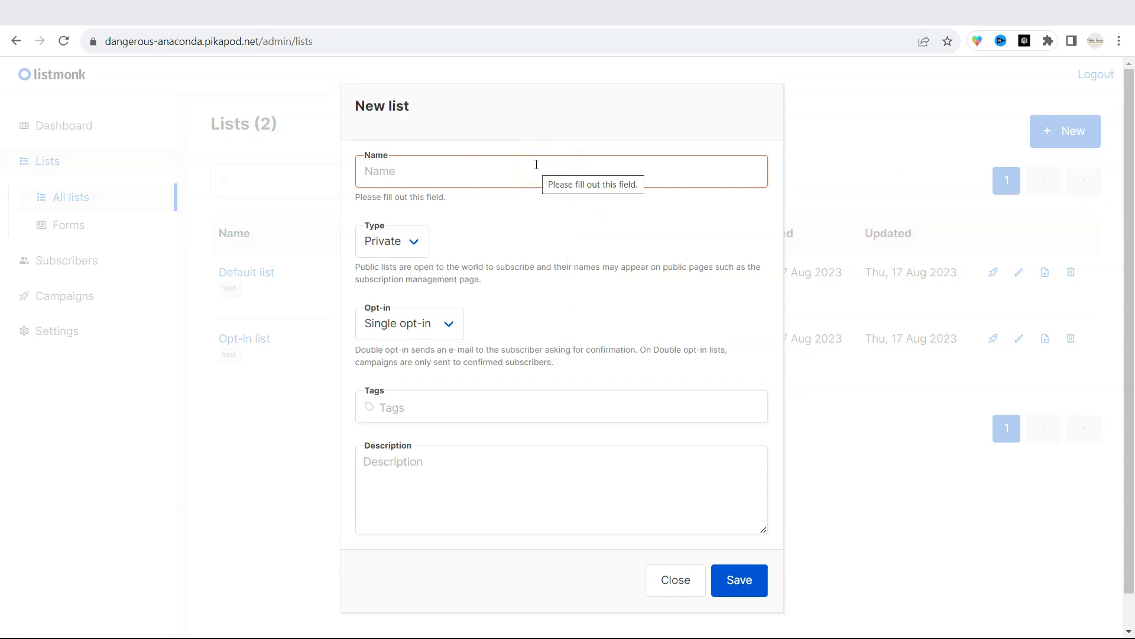
text(Blog Newsletter)
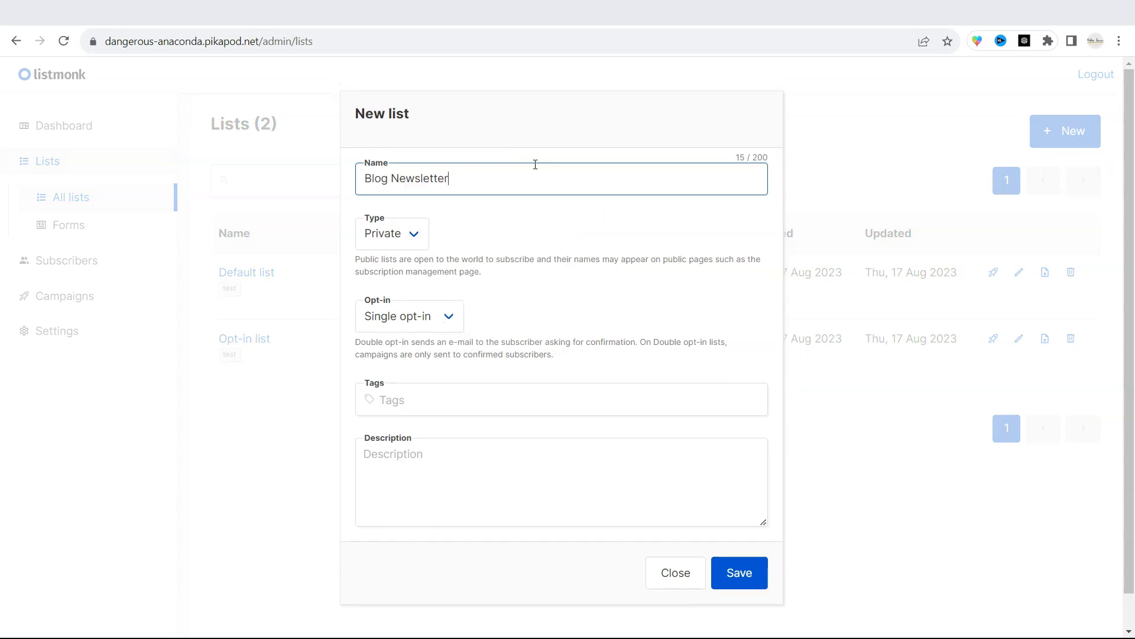
click(415, 237)
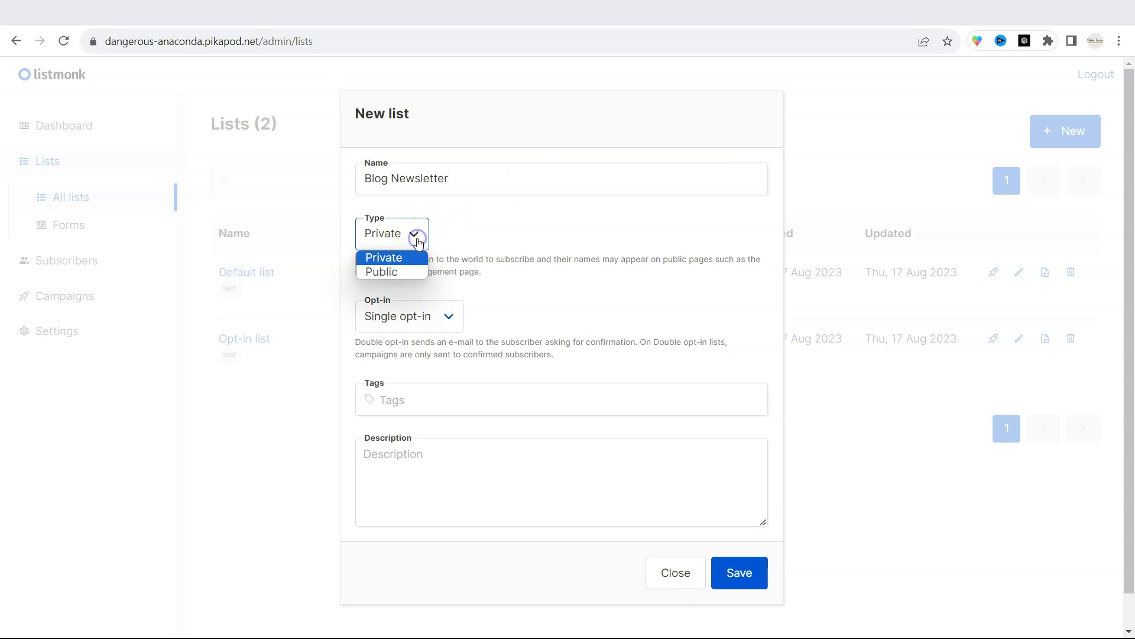
click(416, 237)
click(368, 260)
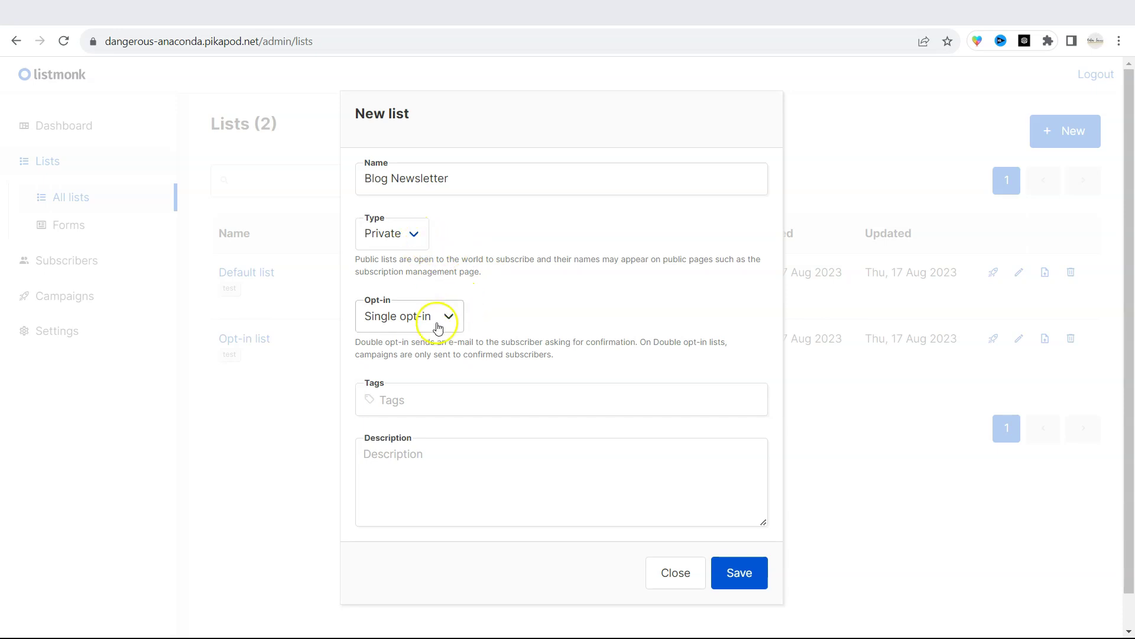
click(445, 321)
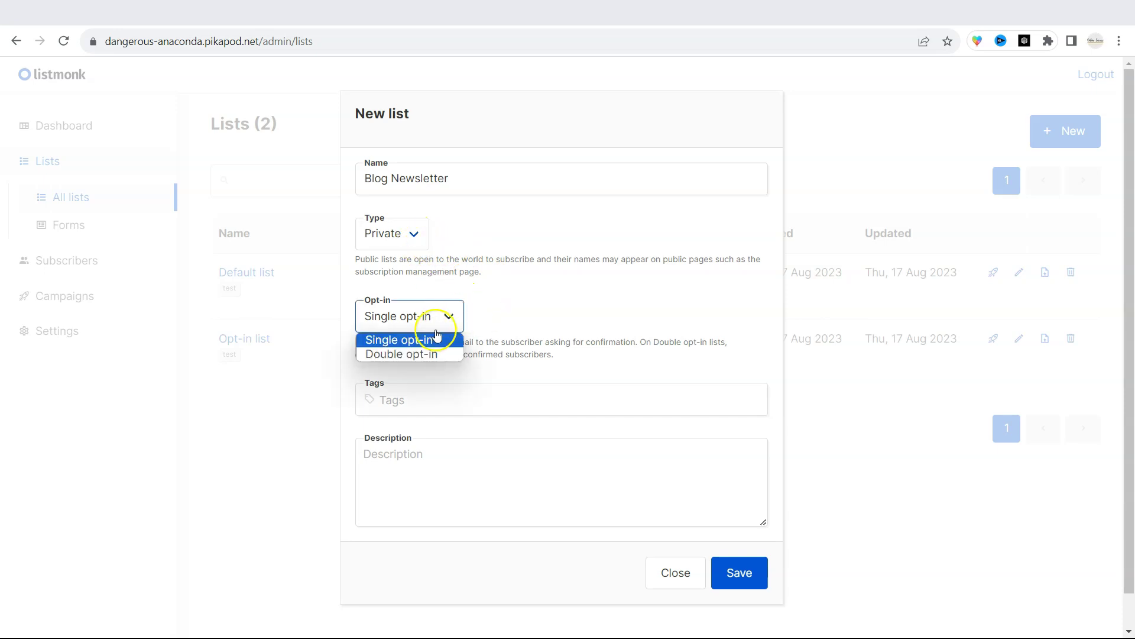
click(427, 339)
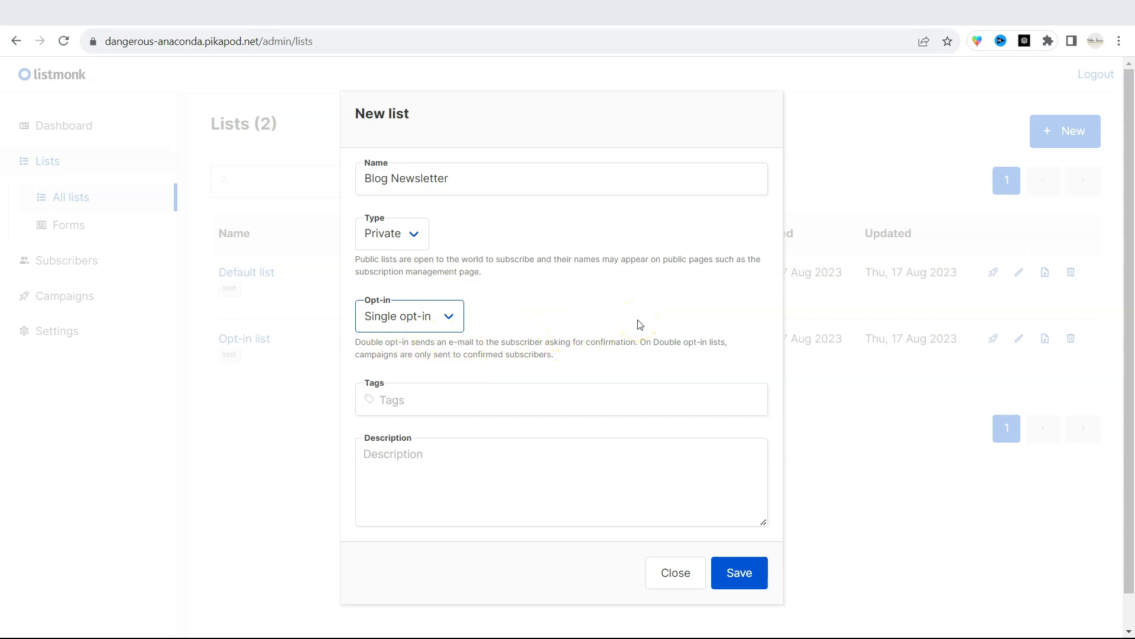
Tag the list 'newsletter', describe it as 'Blog Newsletter List', and save it
click(441, 395)
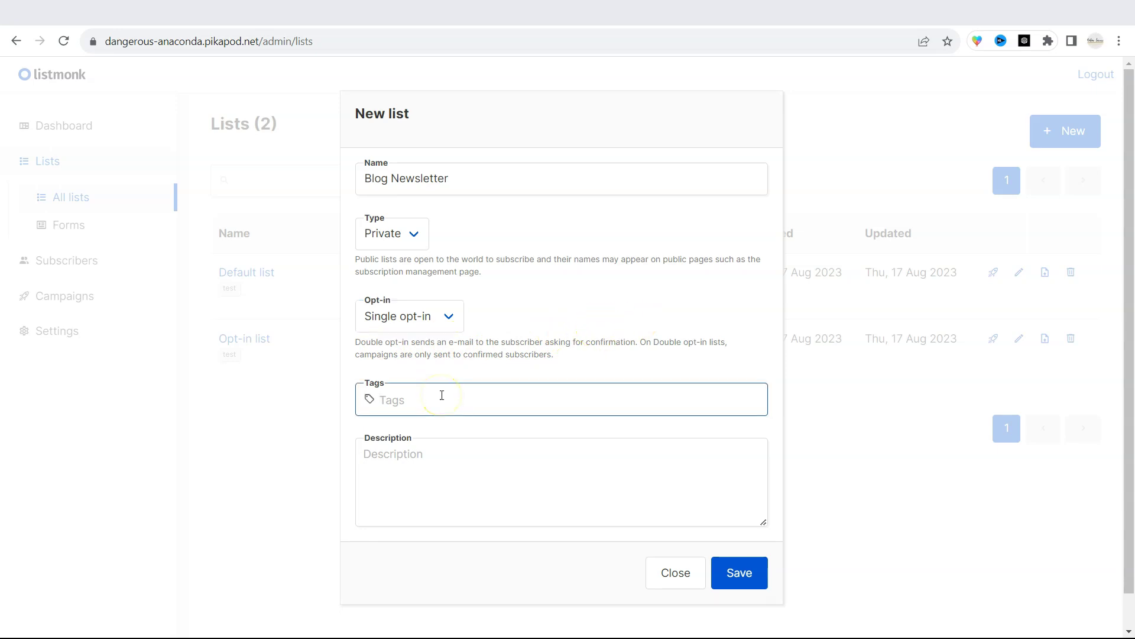
text(newsletter)
click(471, 451)
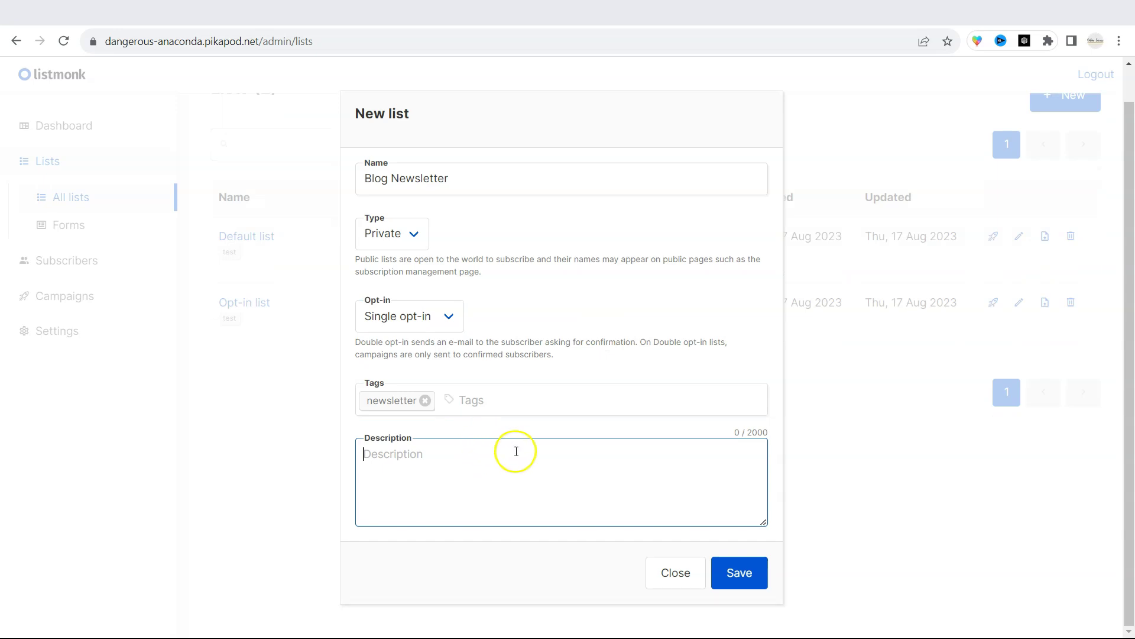
text(Blog Newsletter List)
click(757, 571)
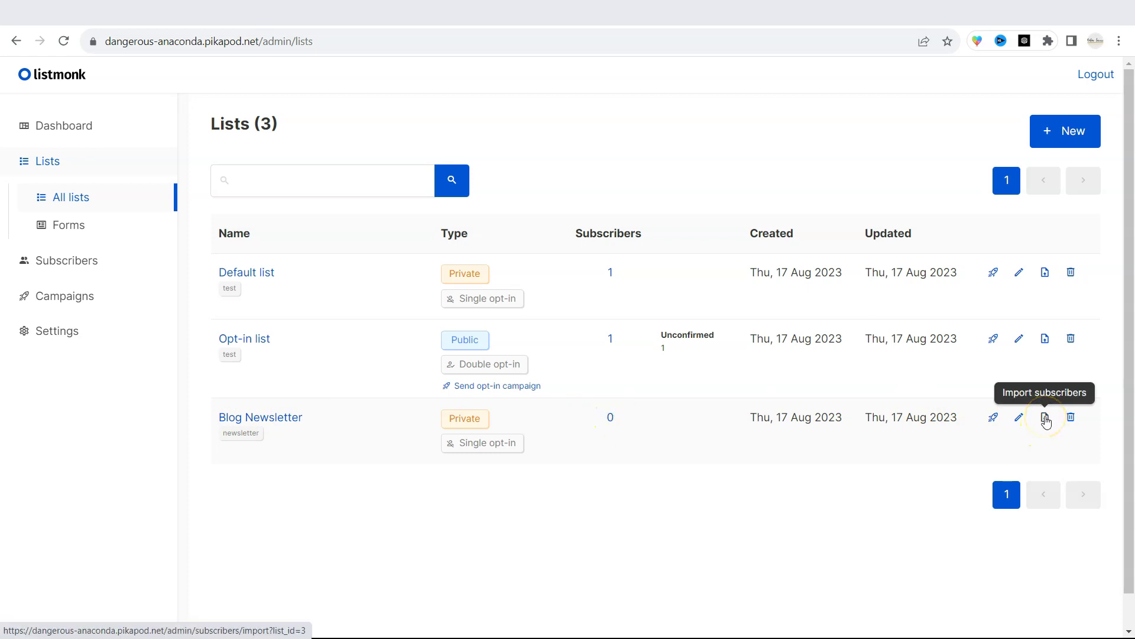
View Blog Newsletter's subscriber import page, return to the lists, then start a campaign for it
click(1046, 420)
click(1048, 426)
click(1048, 426)
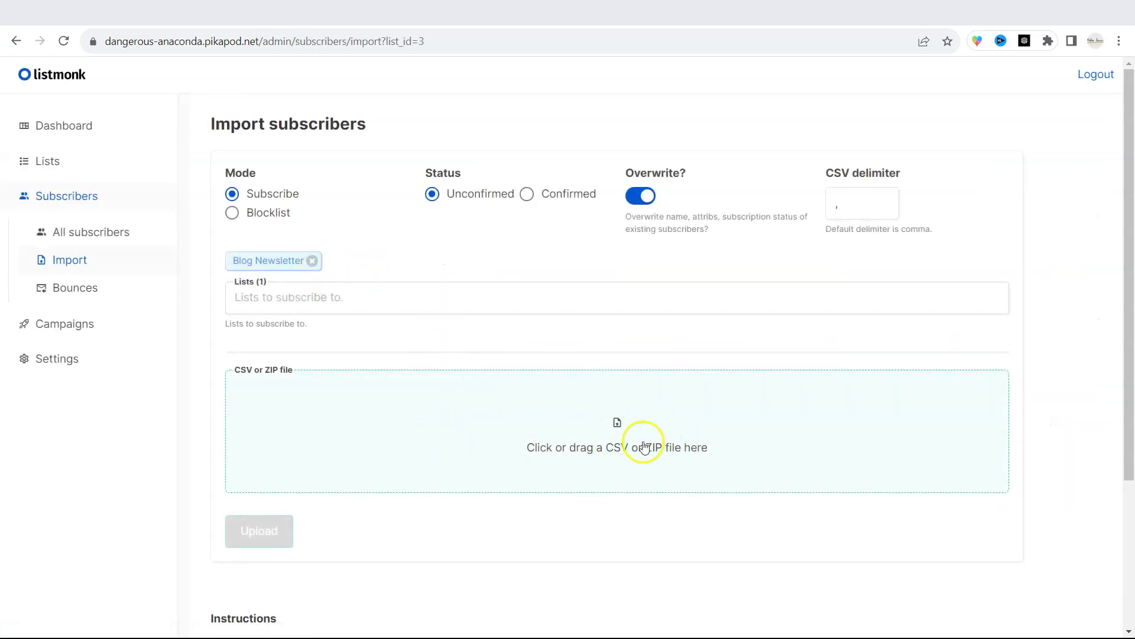
key(alt+Left)
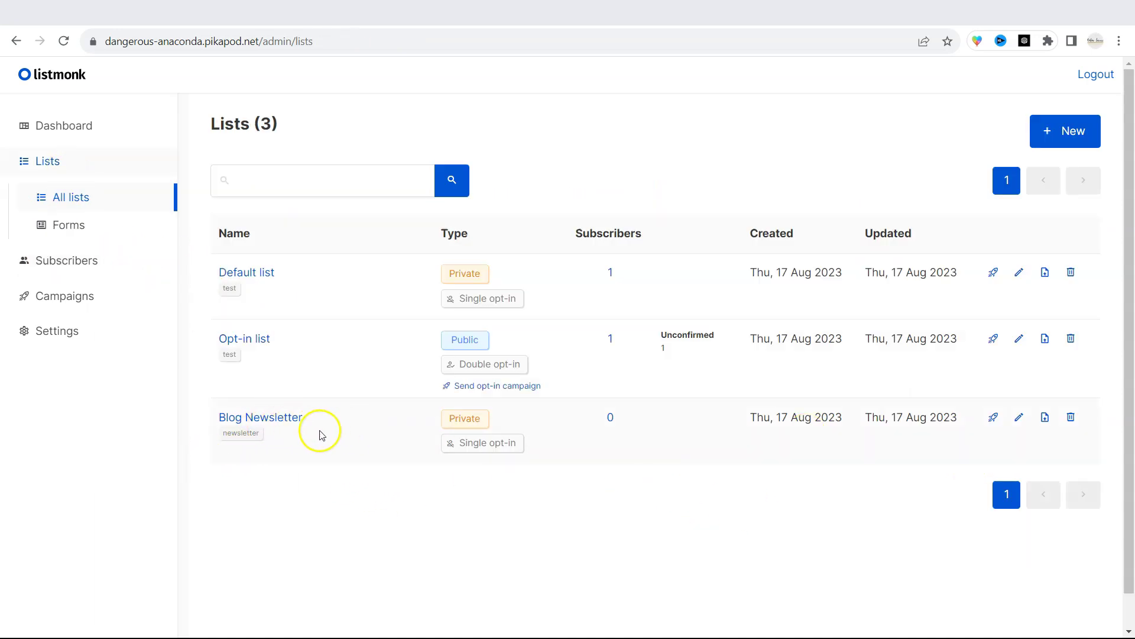
click(998, 423)
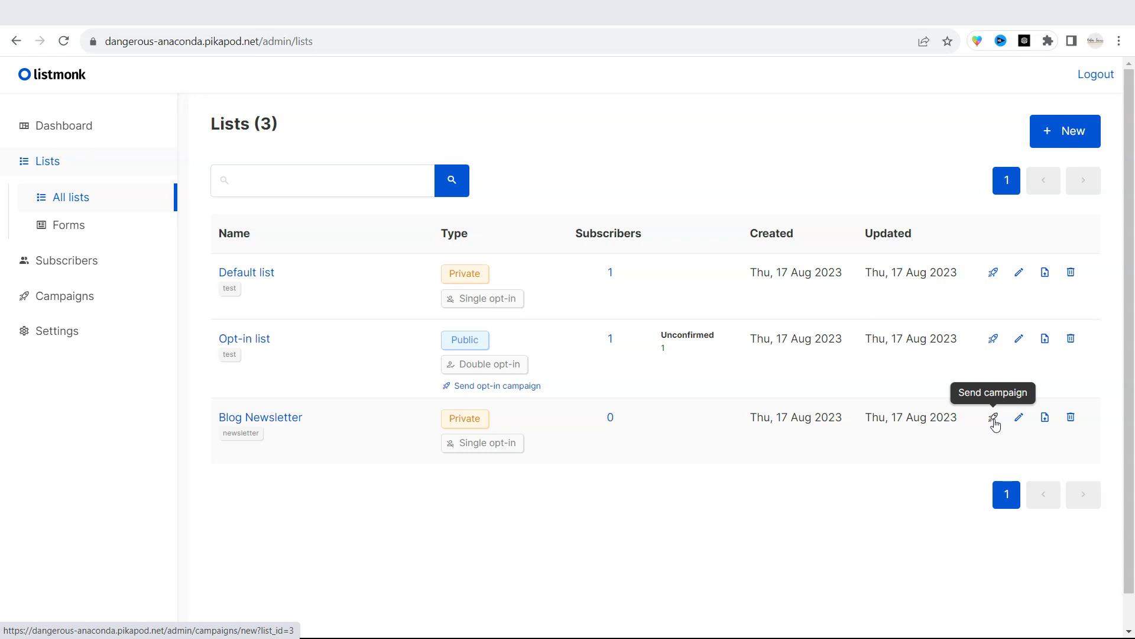
click(994, 418)
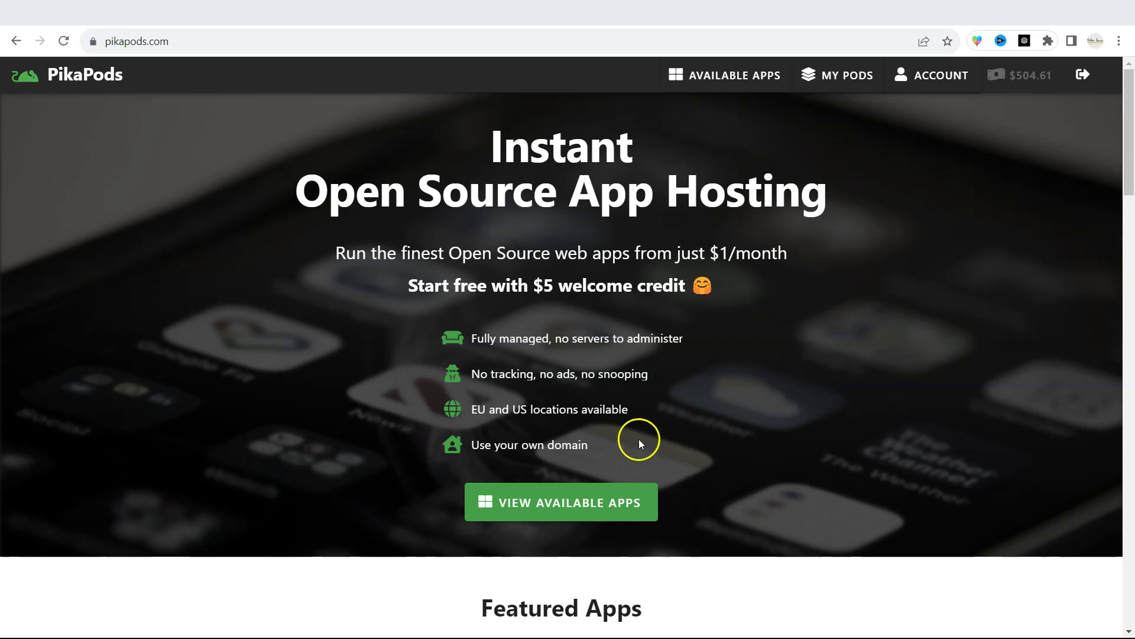
Open PikaPods' Available Apps catalogue and scroll down past Code Server, Dashy, Fider and FreshRSS
click(563, 518)
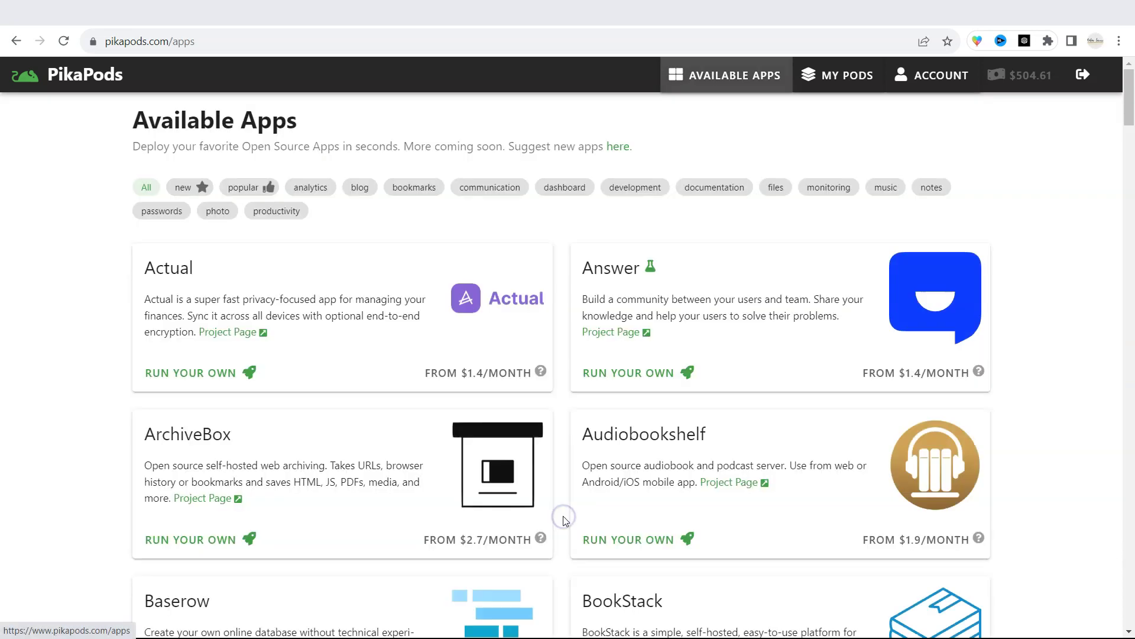
scroll(562, 456, down, 12)
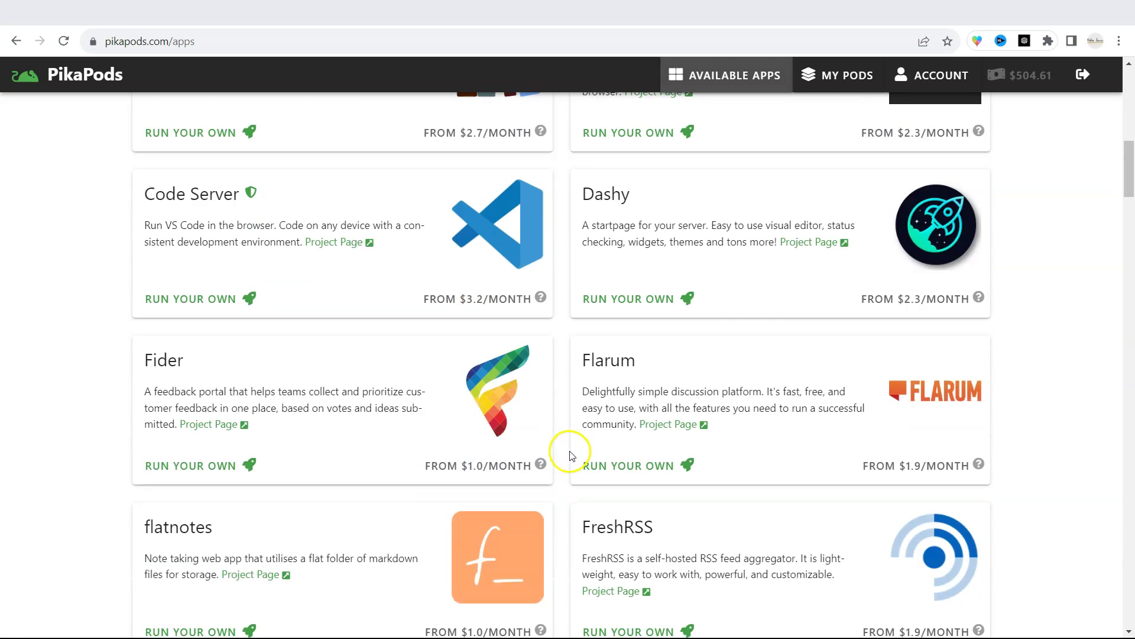
scroll(572, 456, down, 1)
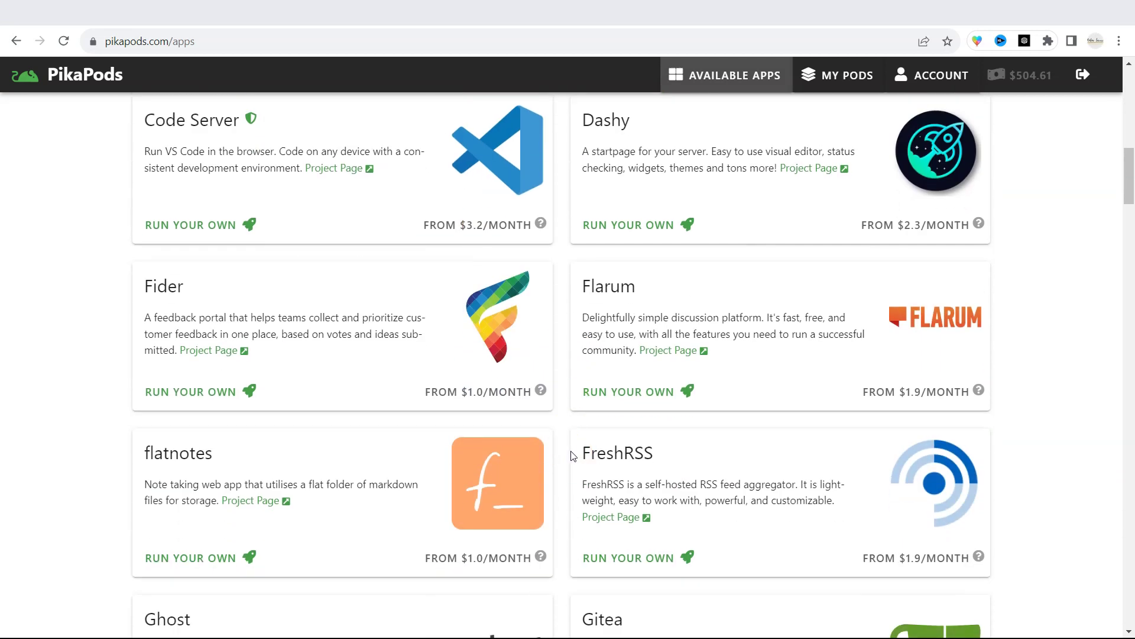